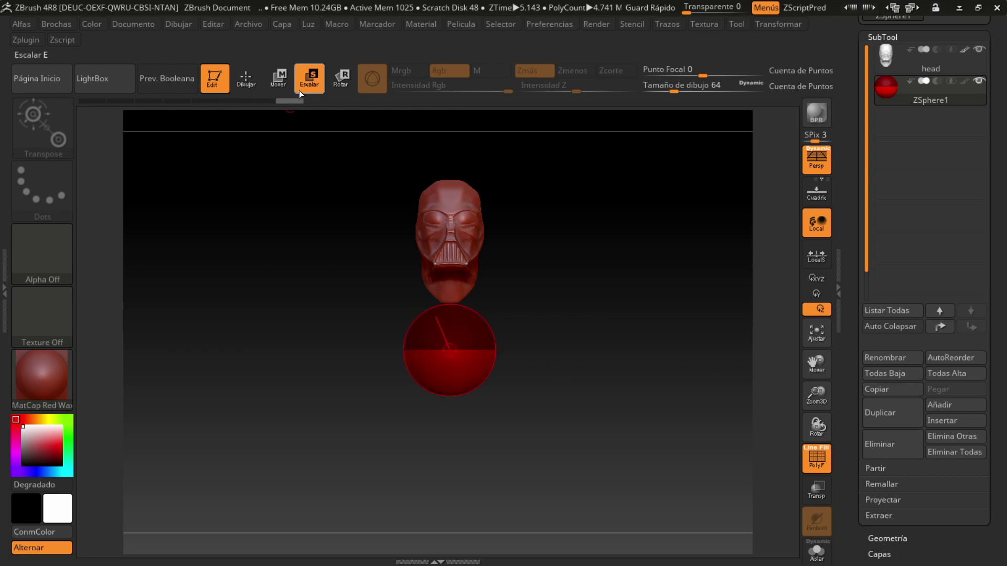
# Add mirrored shoulder ZSpheres to the sides of the root sphere and move the torso up against the neck
pyautogui.moveTo(495, 346); pyautogui.dragTo(515, 362)
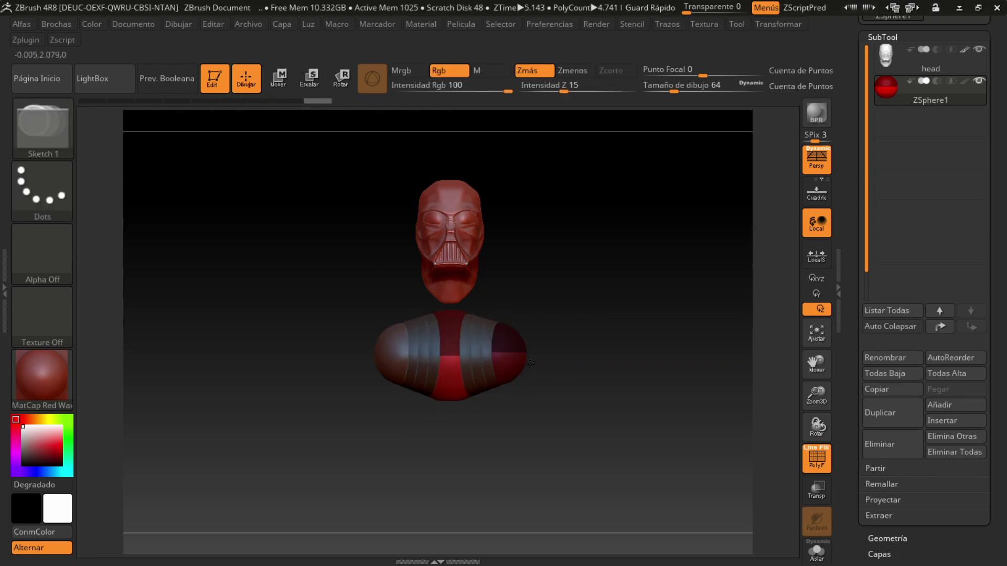
pyautogui.press('w')
pyautogui.moveTo(450, 361)
pyautogui.mouseDown()
pyautogui.moveTo(453, 324)
pyautogui.moveTo(455, 357)
pyautogui.mouseUp()
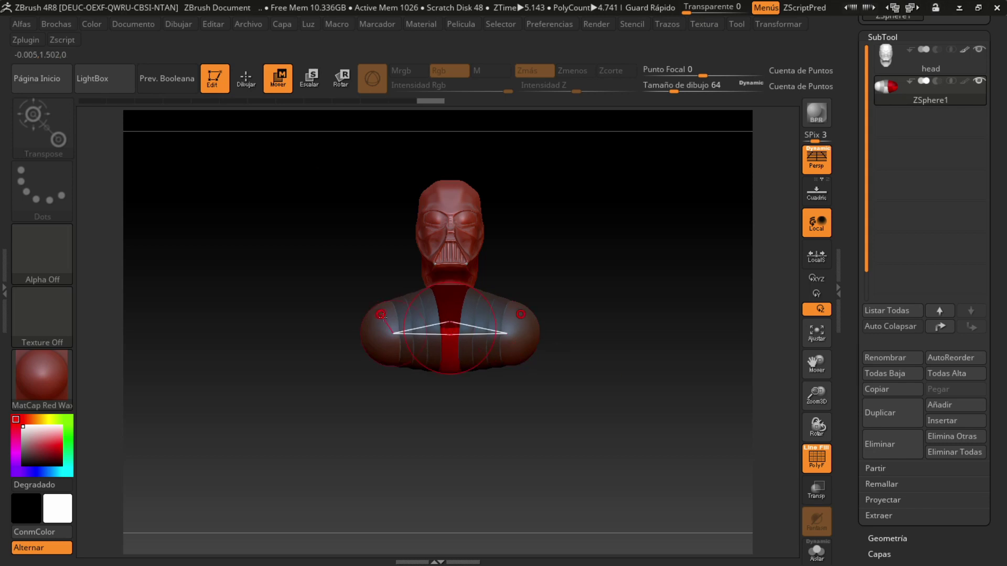
pyautogui.moveTo(382, 317)
pyautogui.mouseDown()
pyautogui.moveTo(362, 272)
pyautogui.moveTo(384, 327)
pyautogui.mouseUp()
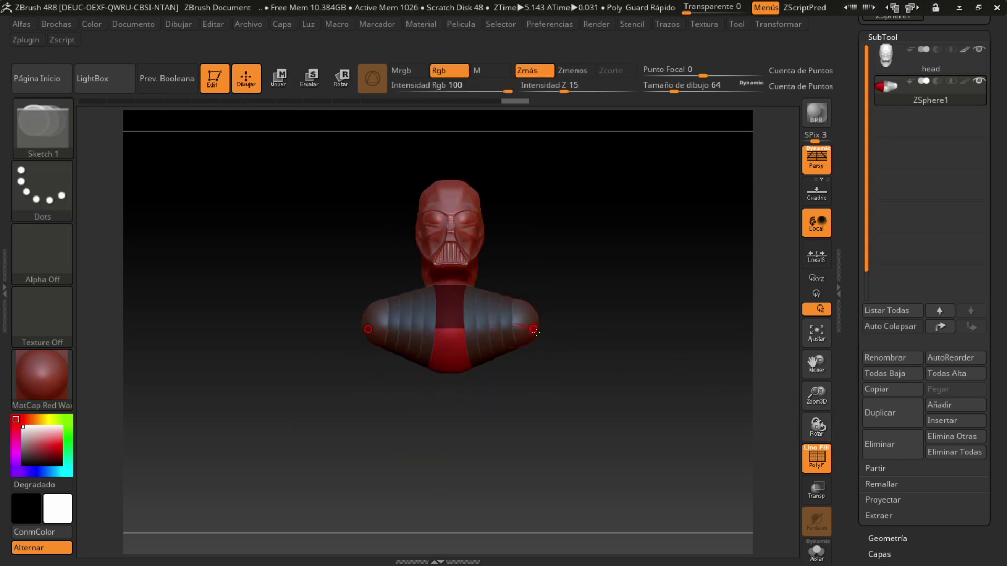
# Extend mirrored upper arms and forearms outward from the shoulder ZSpheres
pyautogui.moveTo(381, 321); pyautogui.dragTo(135, 362)
pyautogui.moveTo(806, 399); pyautogui.dragTo(807, 415)
pyautogui.click(816, 294)
pyautogui.moveTo(771, 341); pyautogui.dragTo(656, 466)
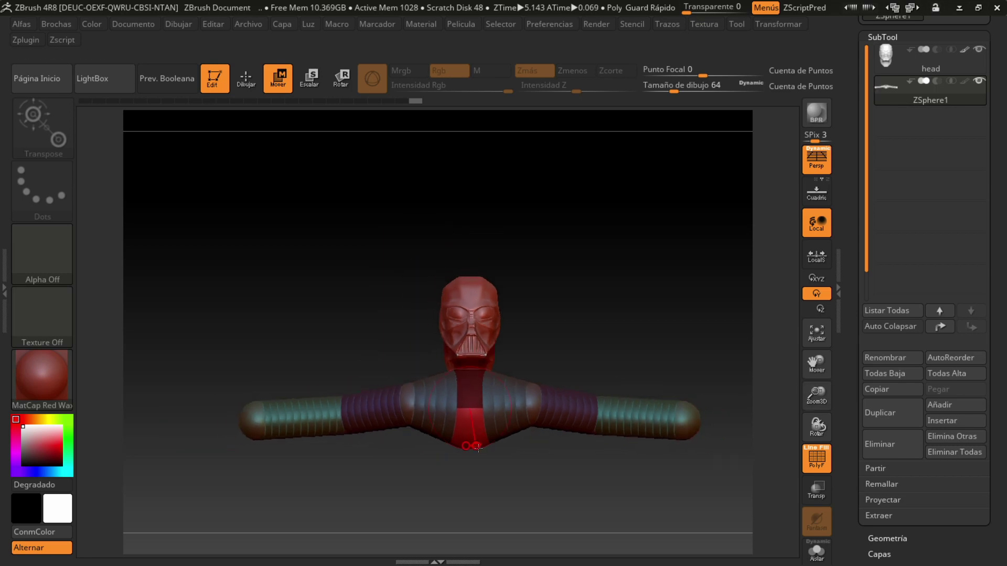
# Build the torso downward from the chest with ribcage and abdomen ZSpheres, shaping the waist
pyautogui.click(278, 79)
pyautogui.moveTo(816, 394); pyautogui.dragTo(794, 285)
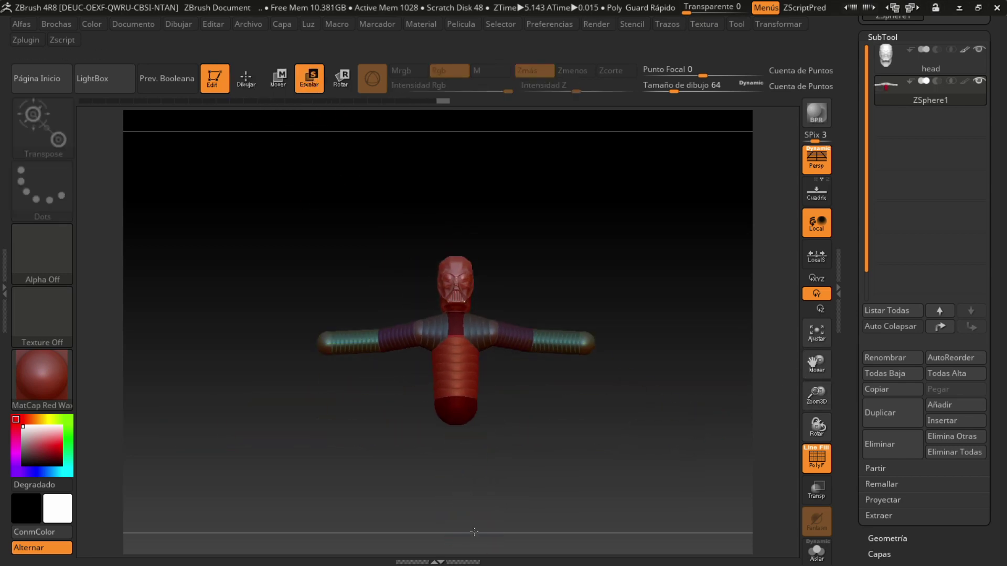
pyautogui.moveTo(463, 414)
pyautogui.mouseDown()
pyautogui.moveTo(464, 401)
pyautogui.moveTo(459, 430)
pyautogui.moveTo(464, 406)
pyautogui.mouseUp()
pyautogui.press('q')
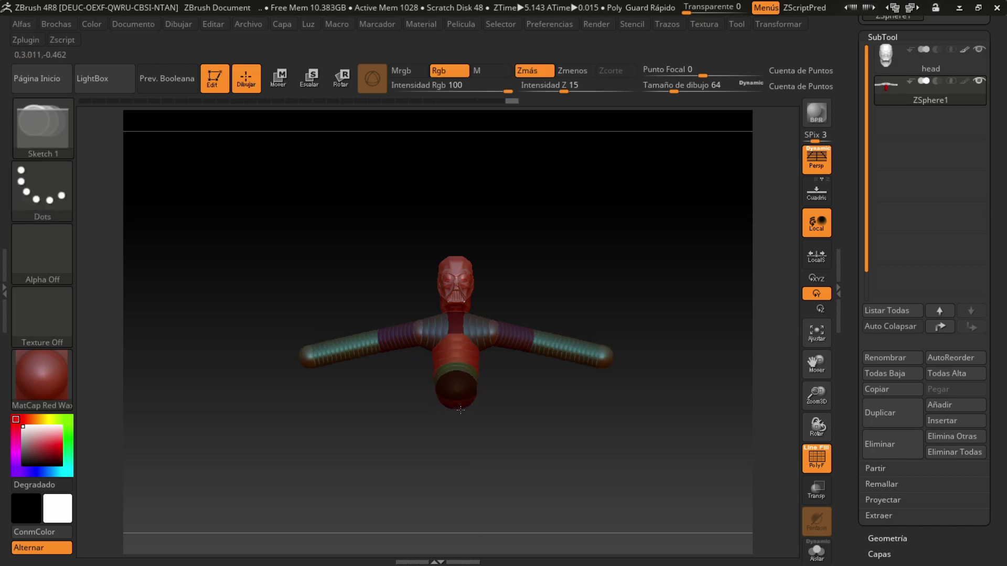
pyautogui.press('w')
pyautogui.press('e')
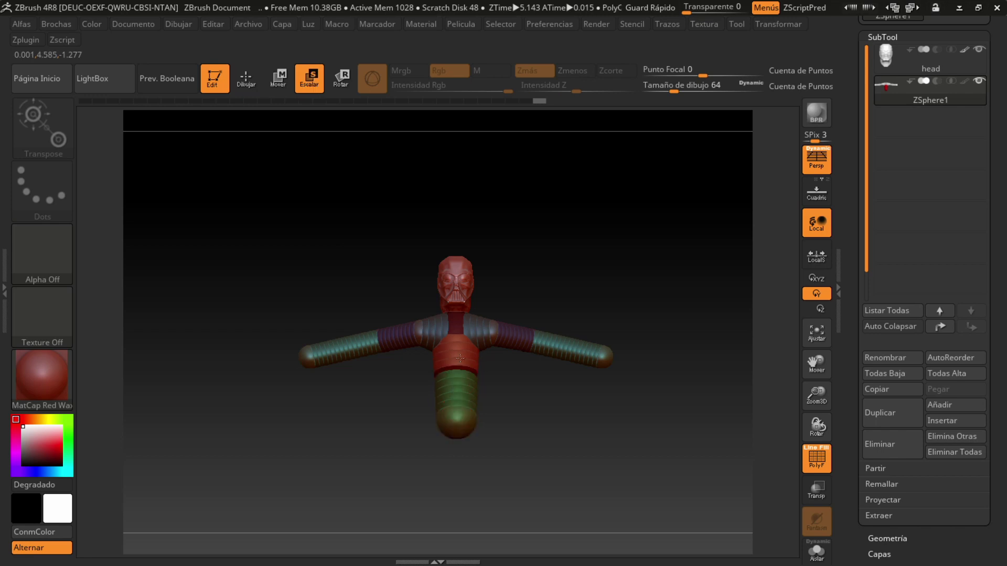
pyautogui.moveTo(488, 446); pyautogui.dragTo(442, 450)
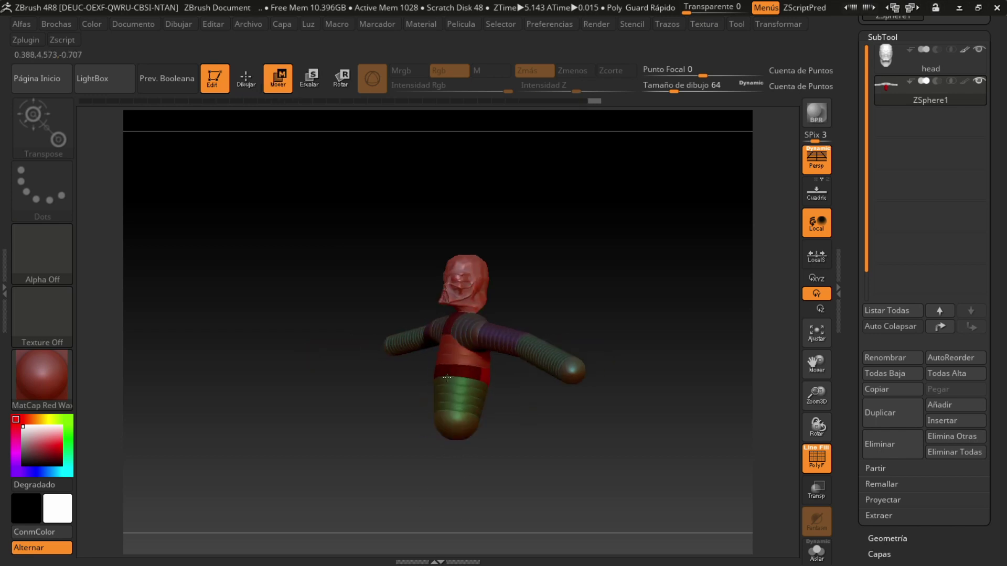
pyautogui.moveTo(447, 378); pyautogui.dragTo(443, 440)
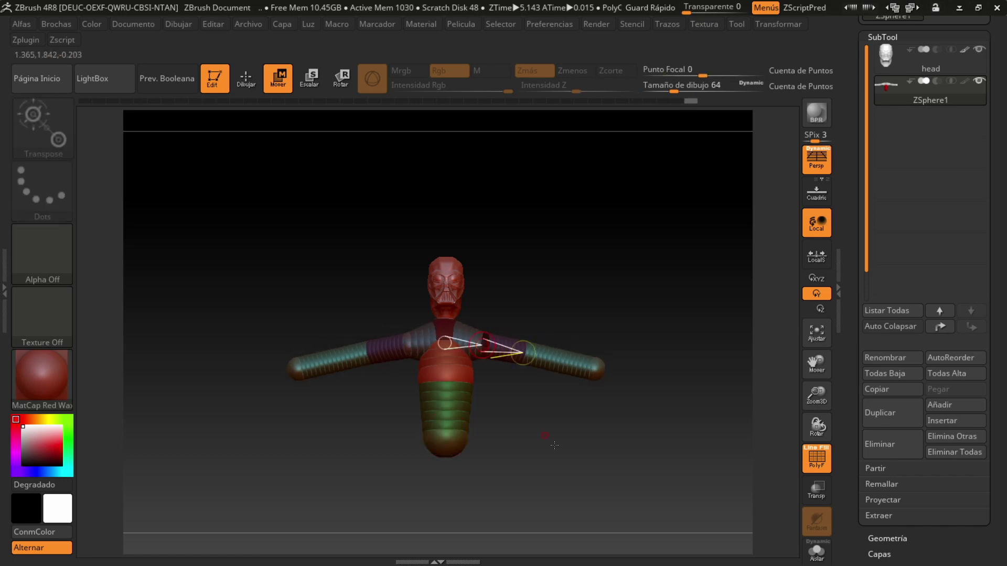
# Add mirrored hip ZSpheres below the abdomen and extend thighs and lower legs from them
pyautogui.moveTo(817, 361); pyautogui.dragTo(817, 311)
pyautogui.moveTo(484, 387); pyautogui.dragTo(482, 420)
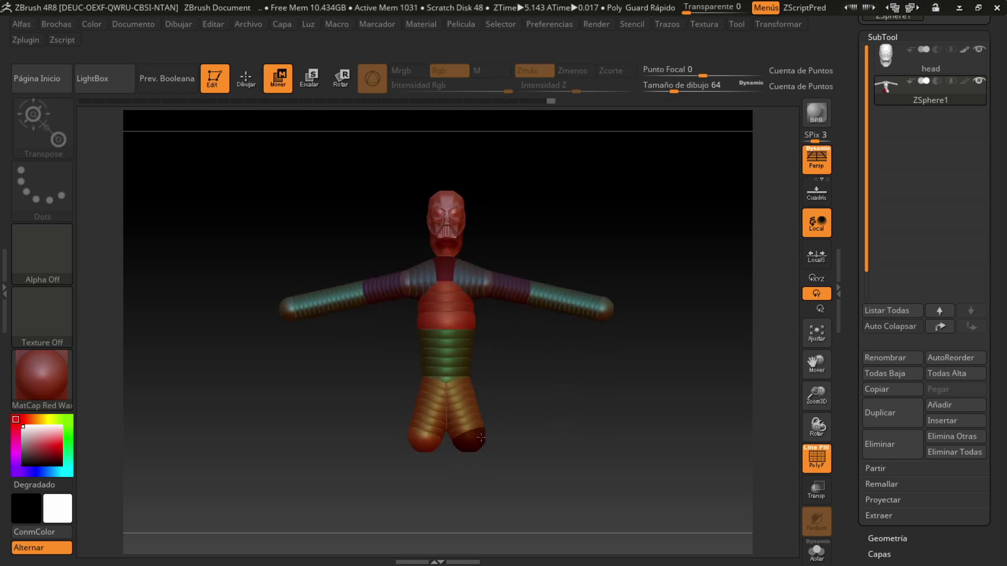
pyautogui.press('q')
pyautogui.press('w')
pyautogui.moveTo(490, 421); pyautogui.dragTo(477, 545)
pyautogui.click(817, 343)
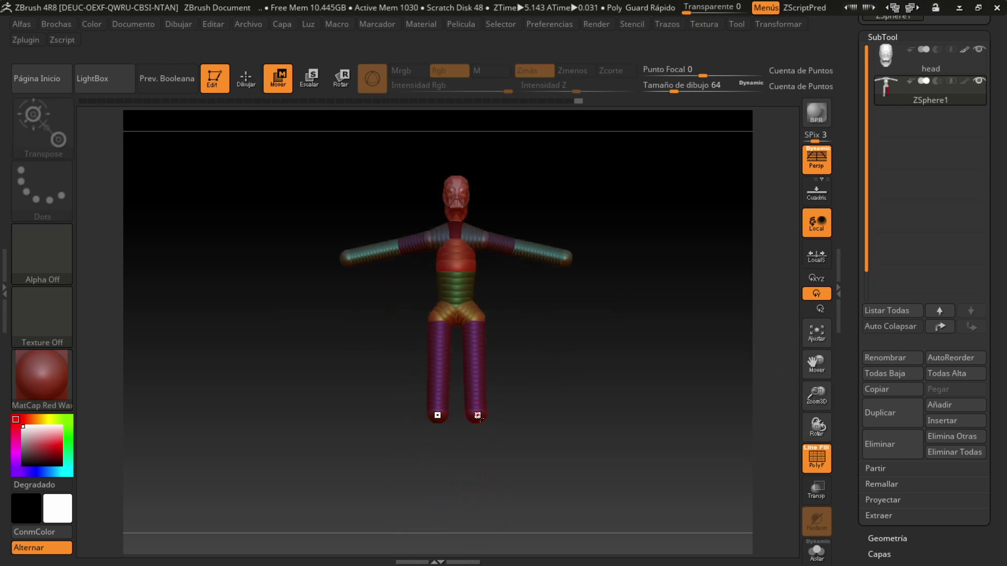
pyautogui.moveTo(479, 397); pyautogui.dragTo(482, 447)
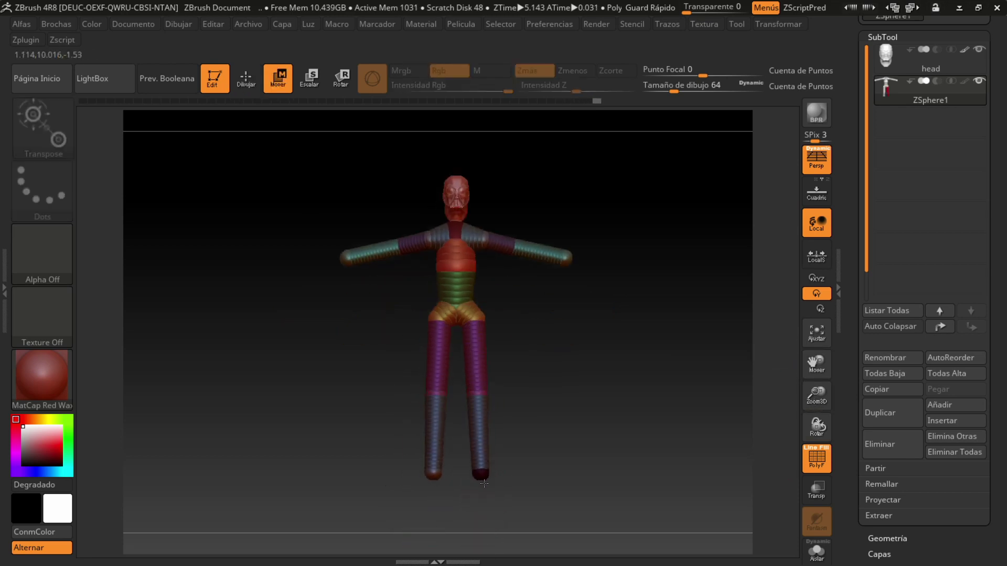
# Adjust the mirrored knee and ankle ZSpheres and add foot ZSpheres at the ends of the legs
pyautogui.moveTo(484, 483); pyautogui.dragTo(509, 488)
pyautogui.keyDown('shift'); pyautogui.moveTo(495, 398); pyautogui.dragTo(496, 406); pyautogui.keyUp('shift')
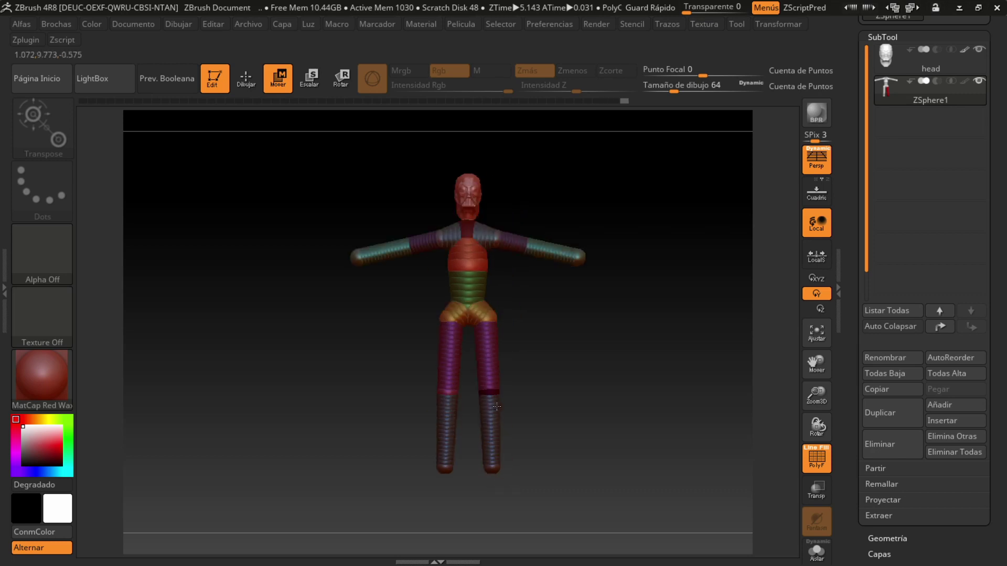
pyautogui.moveTo(564, 284); pyautogui.dragTo(628, 327)
pyautogui.hotkey('ctrl', 'z')
pyautogui.press('q')
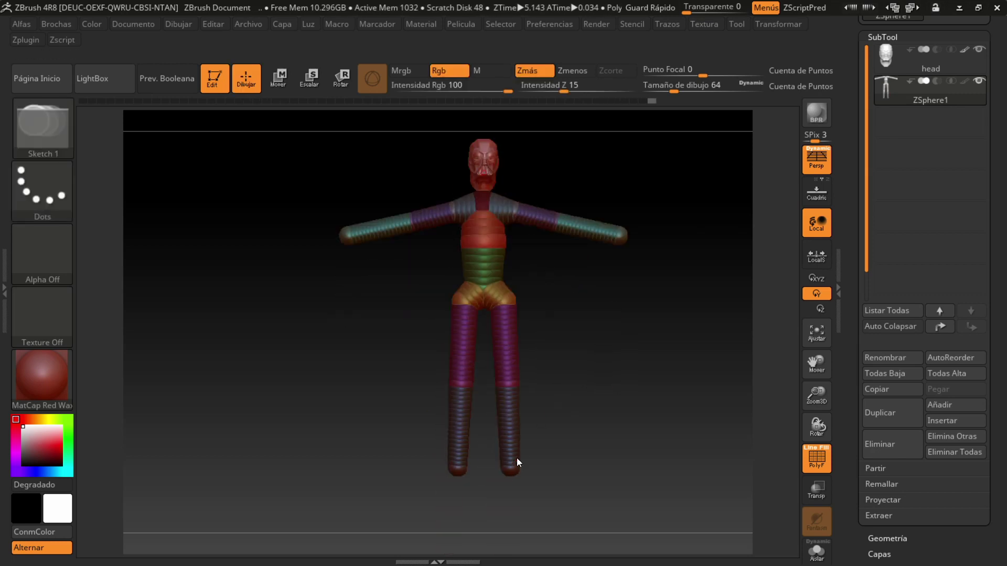
pyautogui.moveTo(518, 490)
pyautogui.mouseDown()
pyautogui.moveTo(490, 480)
pyautogui.moveTo(550, 467)
pyautogui.moveTo(623, 431)
pyautogui.mouseUp()
pyautogui.press('w')
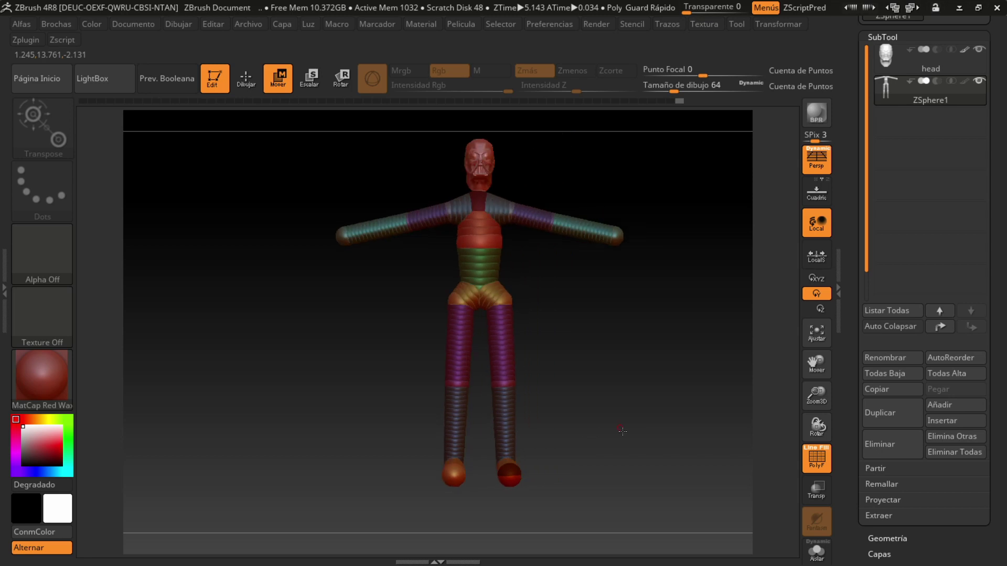
# Draw a small ZSphere on the inner side of the hand sphere and extend it into a two-segment thumb
pyautogui.moveTo(510, 280); pyautogui.dragTo(671, 343)
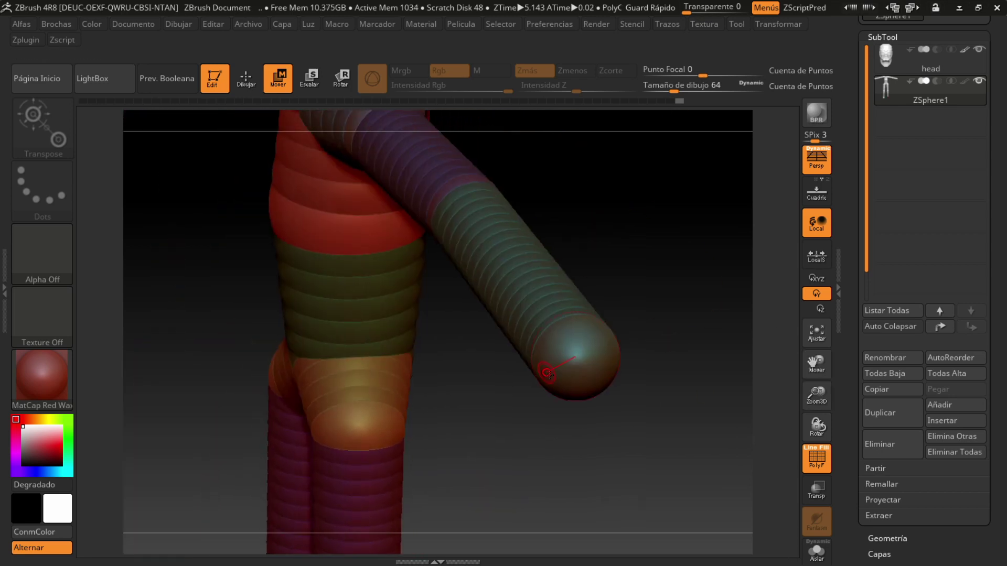
pyautogui.press('q')
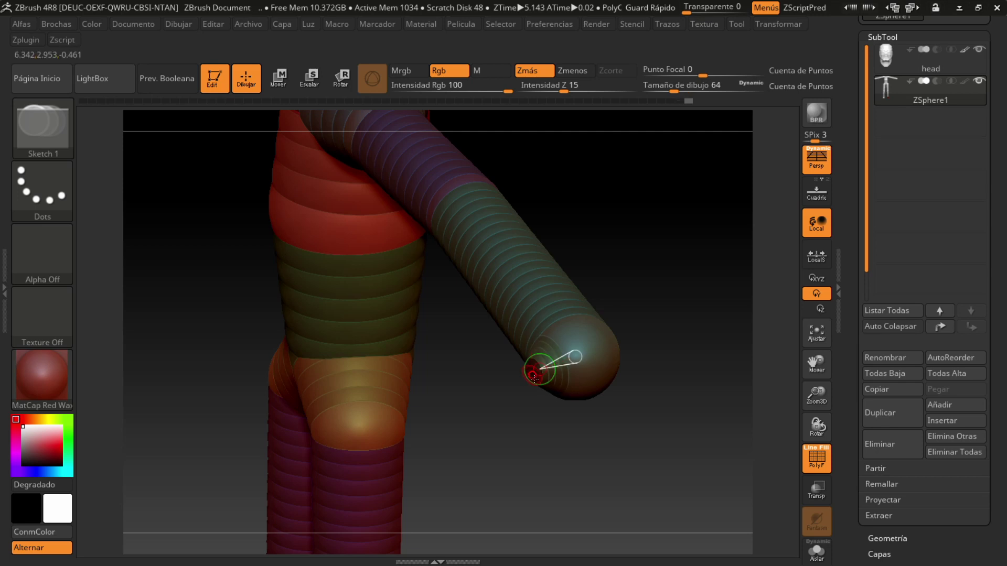
pyautogui.press('w')
pyautogui.moveTo(524, 387); pyautogui.dragTo(503, 409)
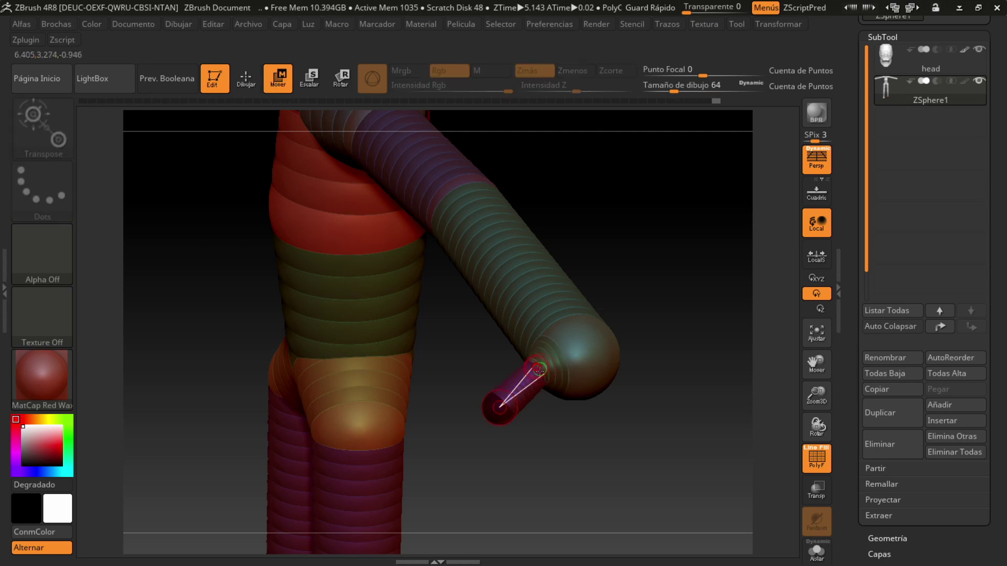
pyautogui.moveTo(535, 370); pyautogui.dragTo(466, 428)
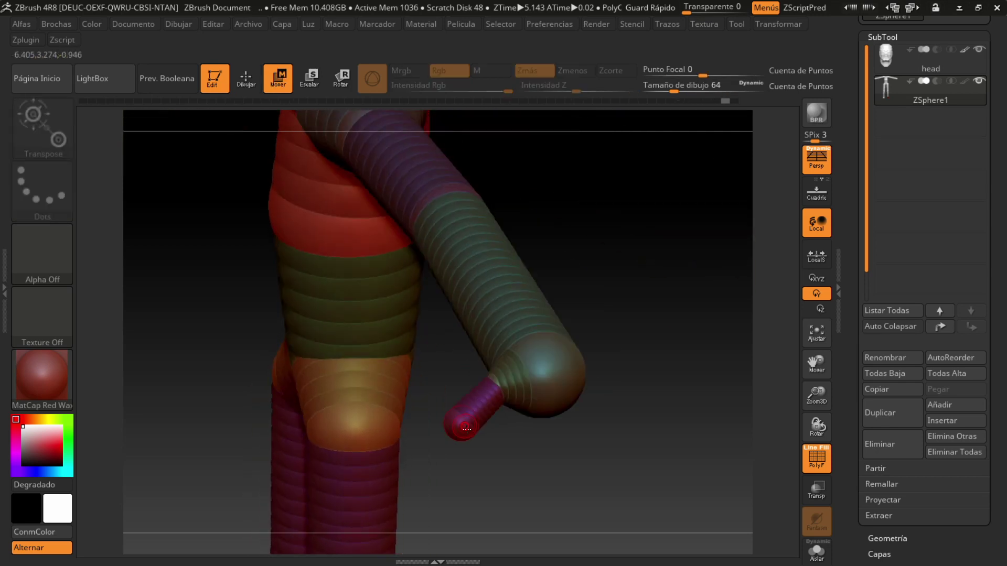
pyautogui.press('q')
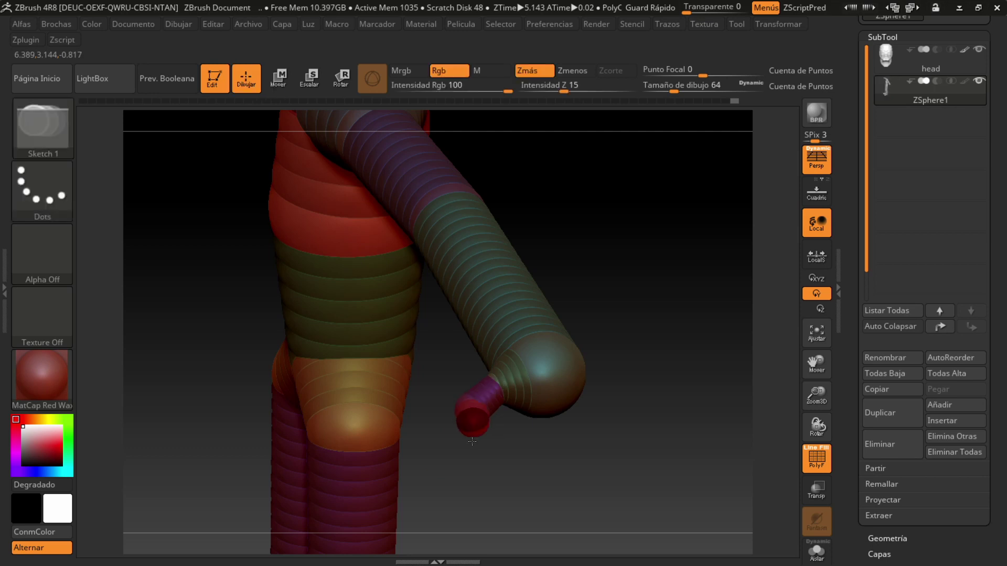
pyautogui.press('w')
pyautogui.moveTo(467, 467); pyautogui.dragTo(578, 421)
# Scale down the thumb's joint and tip ZSpheres to make the thumb thinner
pyautogui.moveTo(817, 395); pyautogui.dragTo(817, 375)
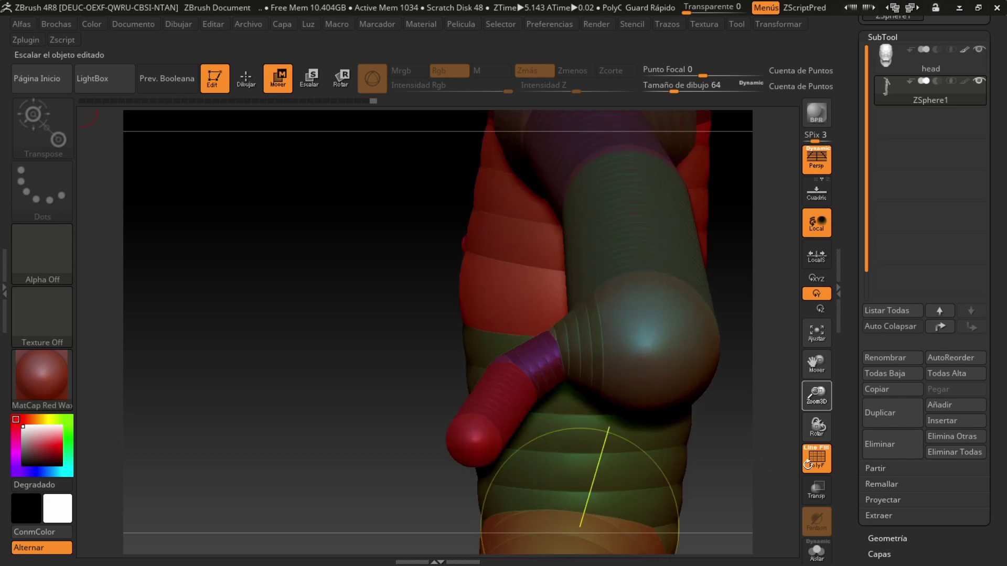
pyautogui.press('e')
pyautogui.moveTo(560, 367); pyautogui.dragTo(536, 278)
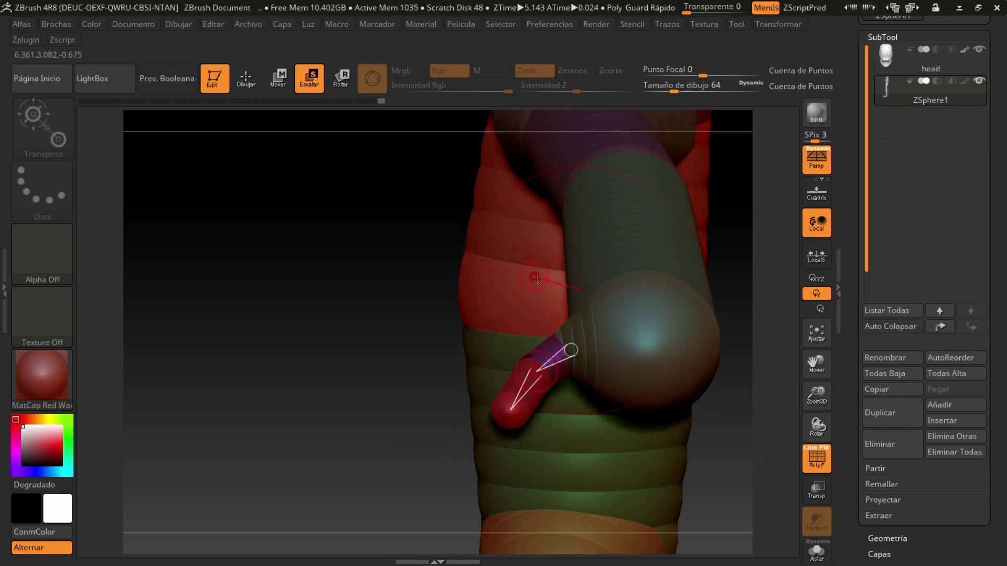
pyautogui.press('w')
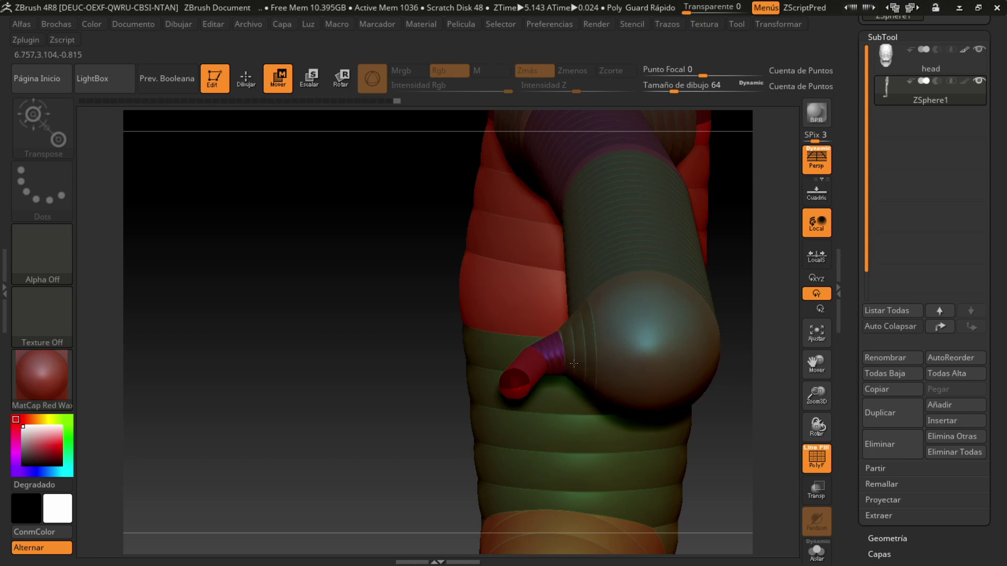
# Reposition the thumb's base and middle joint so the thumb bends forward from the side of the hand
pyautogui.moveTo(435, 297); pyautogui.dragTo(461, 337)
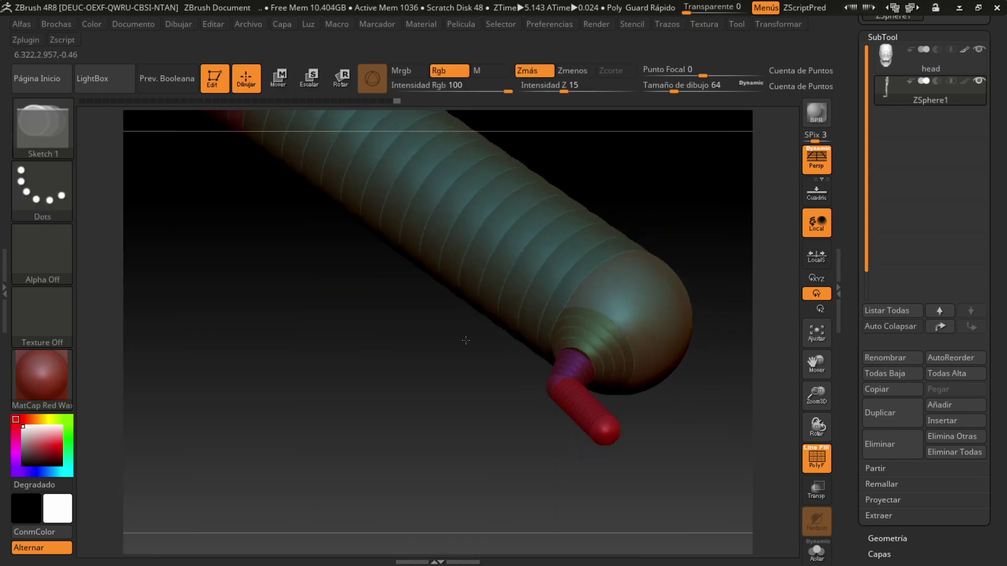
pyautogui.press('w')
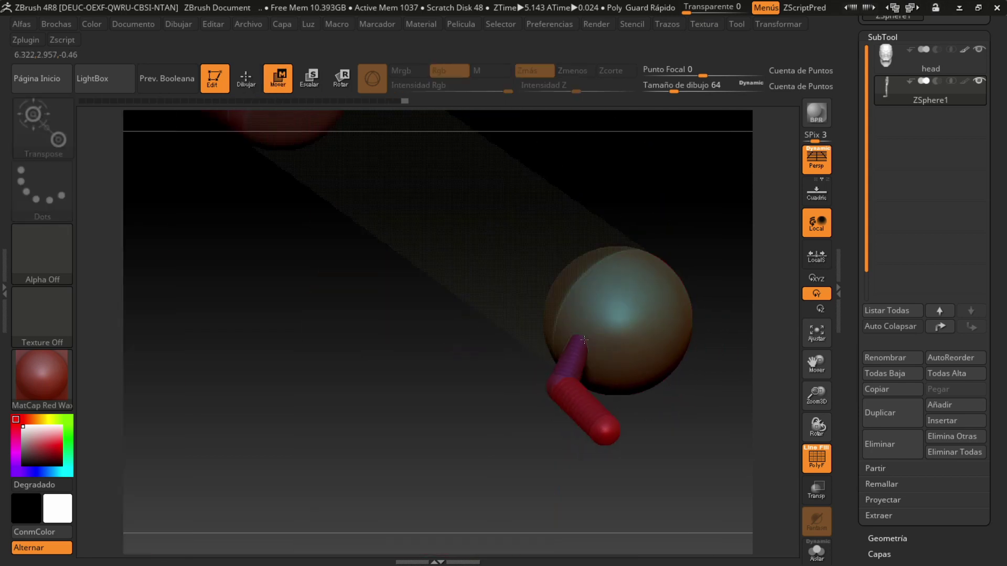
pyautogui.moveTo(708, 236); pyautogui.dragTo(604, 341)
pyautogui.click(577, 368)
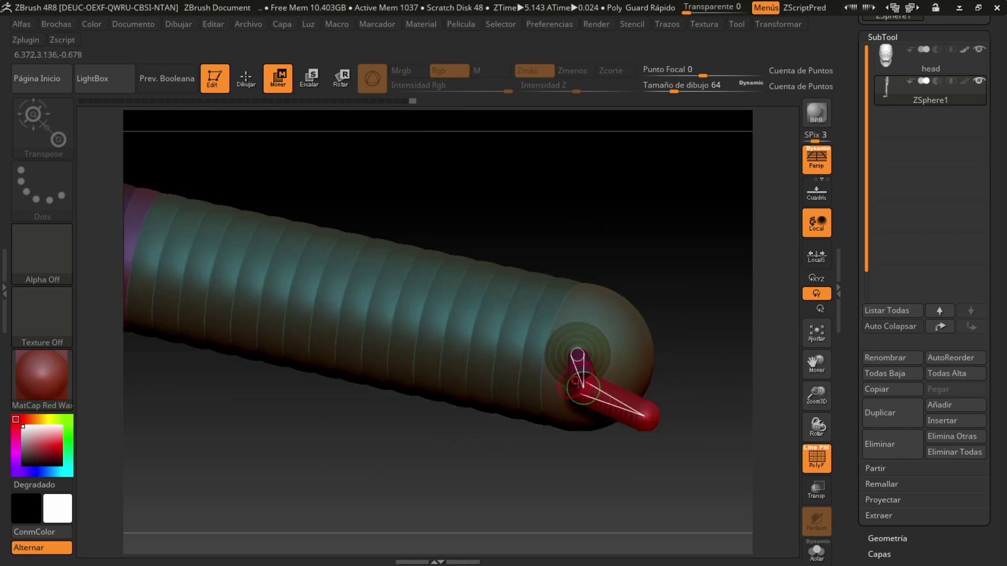
pyautogui.press('e')
pyautogui.moveTo(640, 373); pyautogui.dragTo(704, 400)
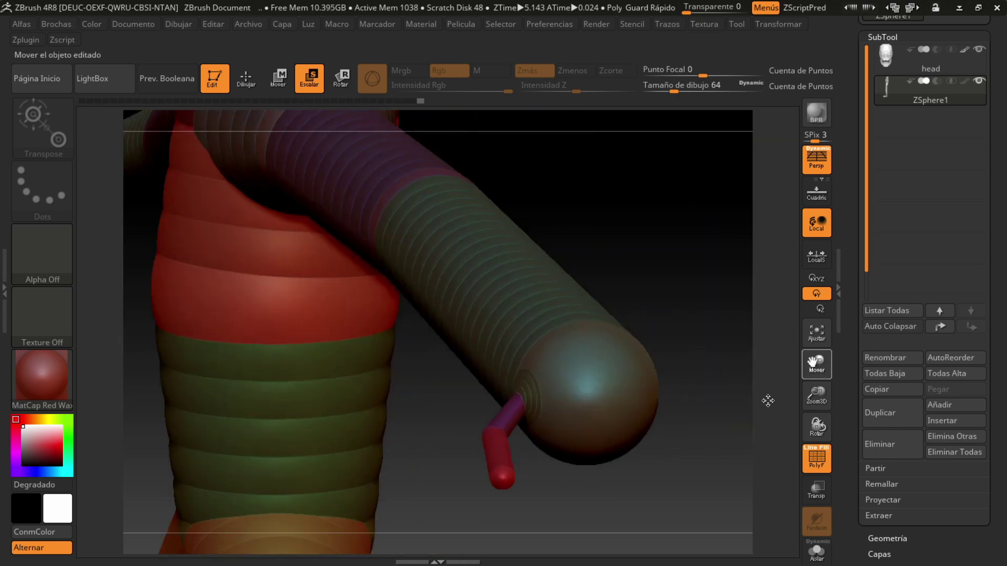
pyautogui.press('w')
pyautogui.moveTo(524, 397); pyautogui.dragTo(544, 411)
pyautogui.click(528, 399)
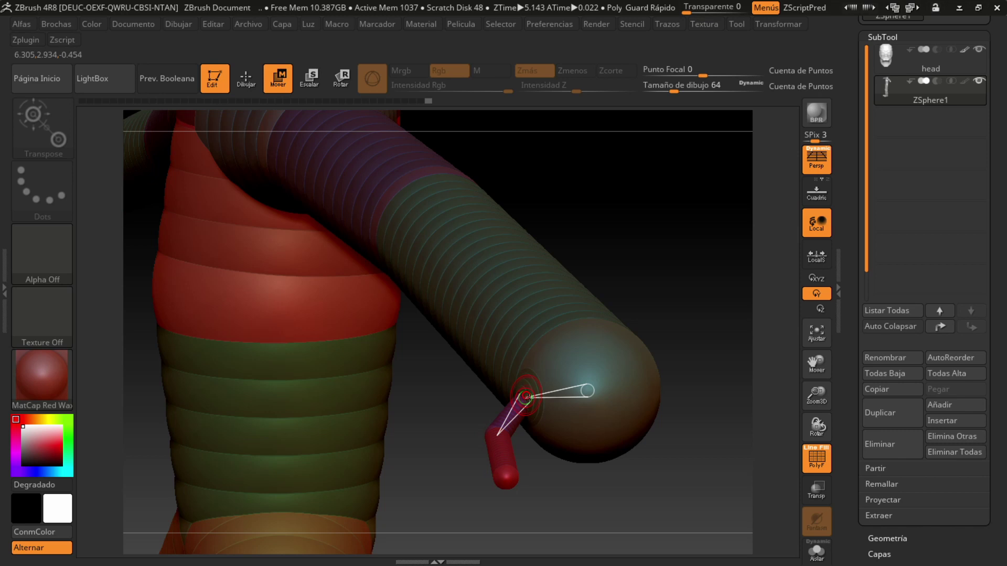
# Add a finger-base ZSphere on the front of the hand sphere beside the thumb and scale it down
pyautogui.press('q')
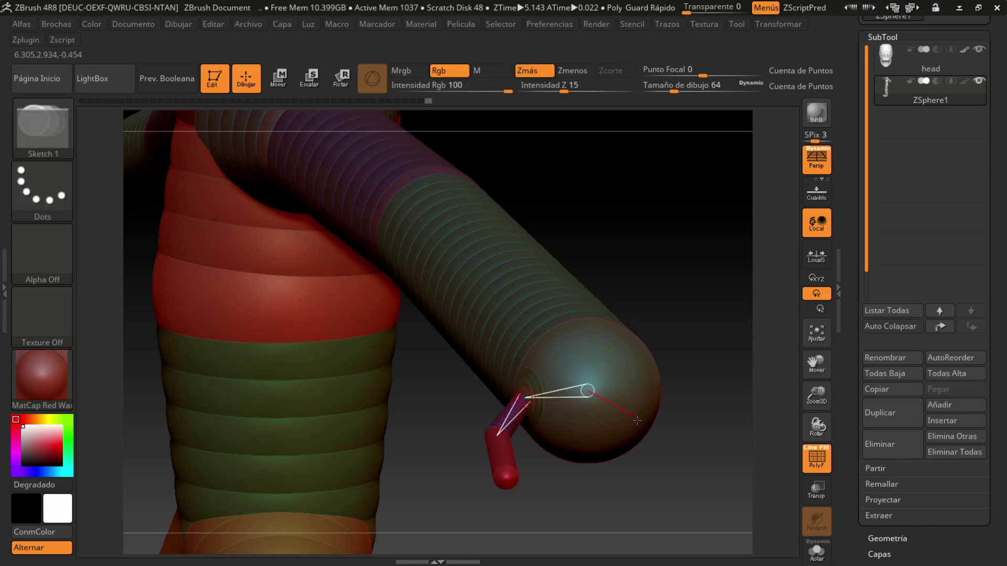
pyautogui.moveTo(568, 431); pyautogui.dragTo(547, 465)
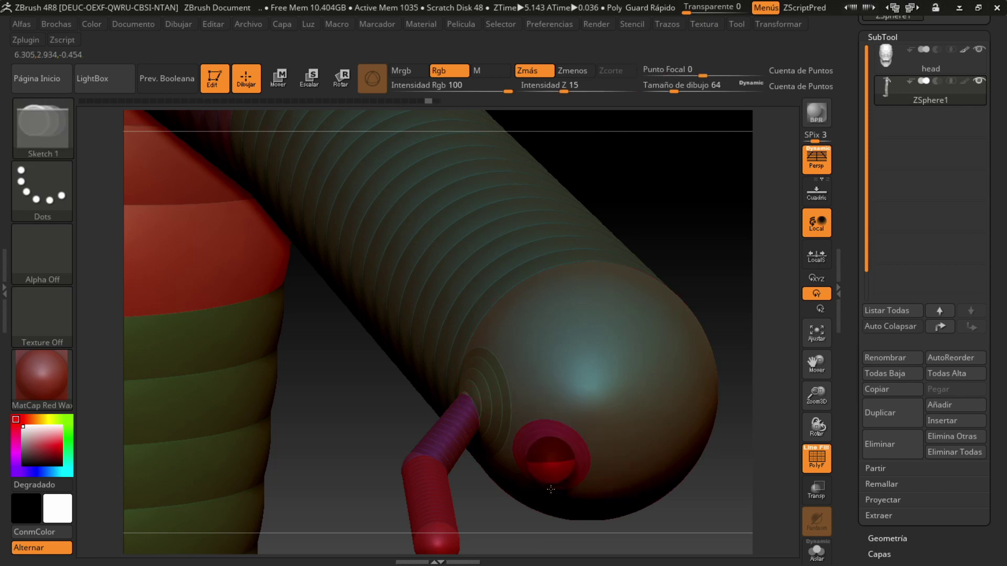
pyautogui.press('w')
pyautogui.moveTo(551, 498)
pyautogui.mouseDown()
pyautogui.moveTo(538, 516)
pyautogui.moveTo(504, 519)
pyautogui.moveTo(457, 499)
pyautogui.moveTo(461, 473)
pyautogui.moveTo(441, 507)
pyautogui.moveTo(451, 468)
pyautogui.moveTo(641, 441)
pyautogui.mouseUp()
pyautogui.press('e')
pyautogui.press('w')
# Add a small ZSphere on the finger base at draw size 27 and extend it outward into a straight finger
pyautogui.press('s')
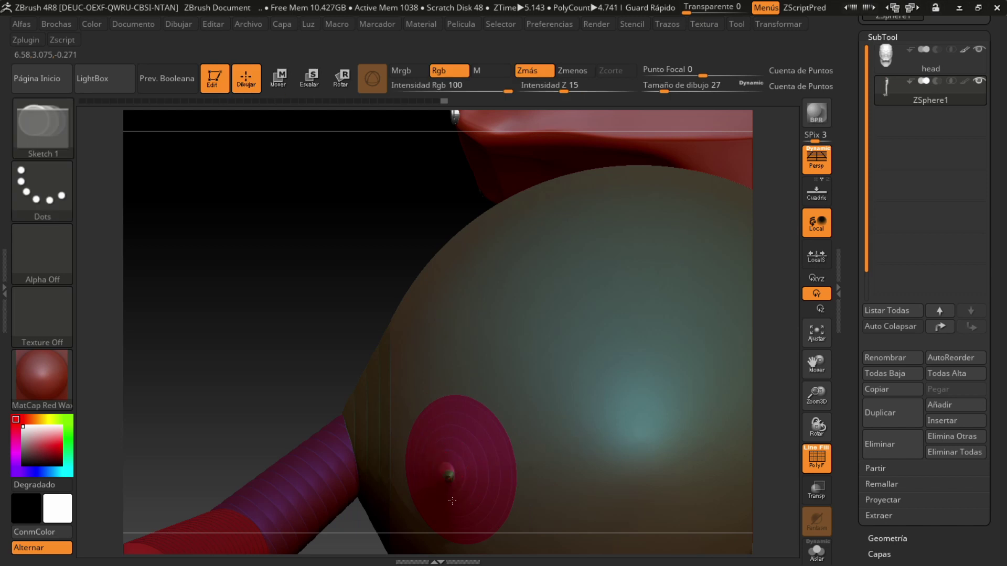
pyautogui.moveTo(317, 551); pyautogui.dragTo(462, 505)
pyautogui.press('f')
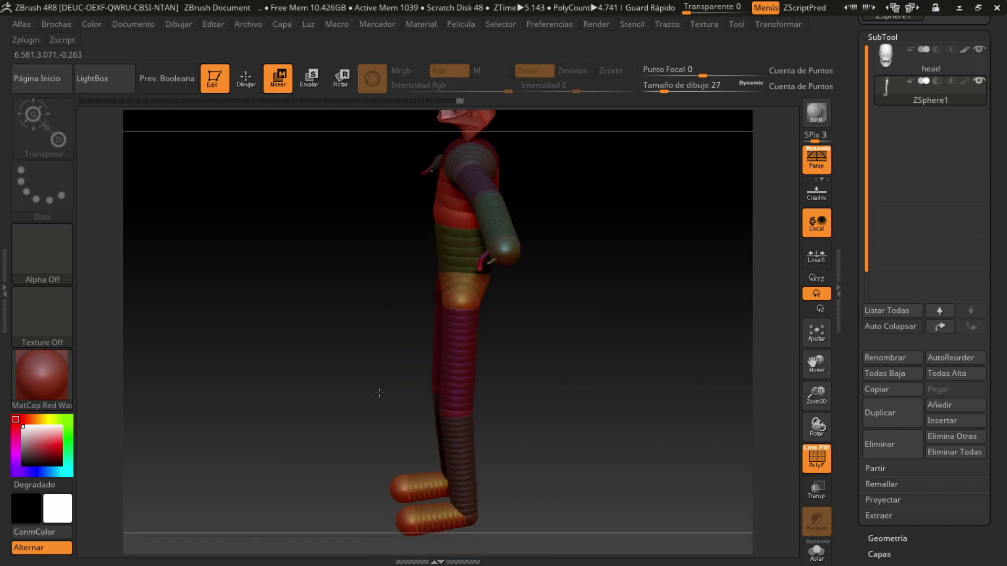
pyautogui.scroll(5, 497, 373)
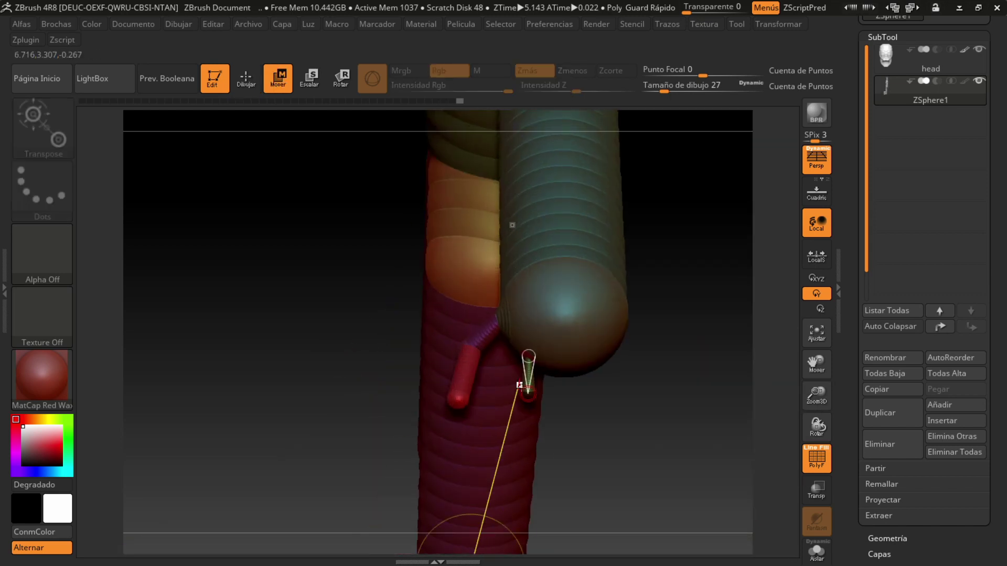
pyautogui.moveTo(534, 446); pyautogui.dragTo(687, 363)
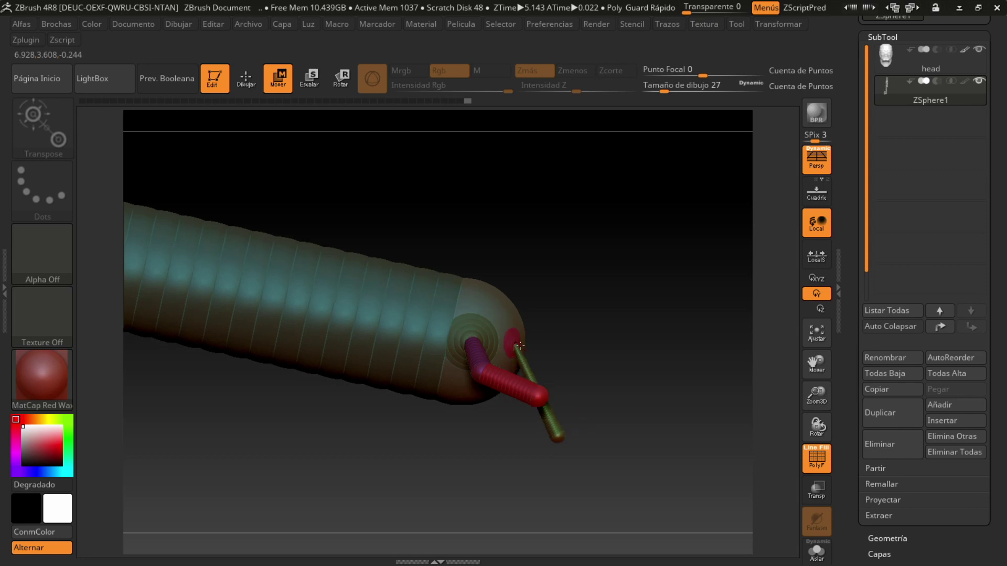
pyautogui.moveTo(521, 346); pyautogui.dragTo(608, 366)
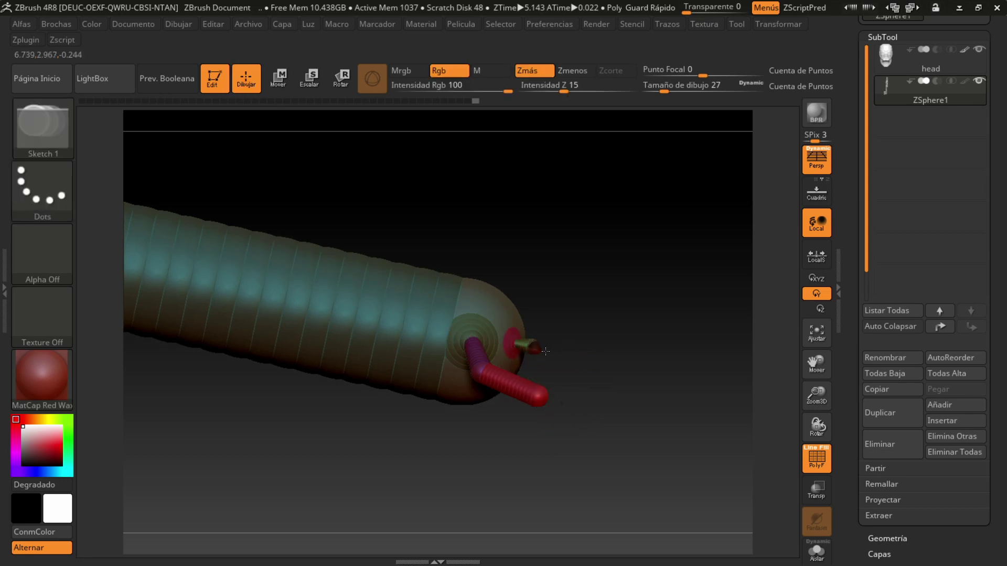
pyautogui.moveTo(531, 348); pyautogui.dragTo(640, 367)
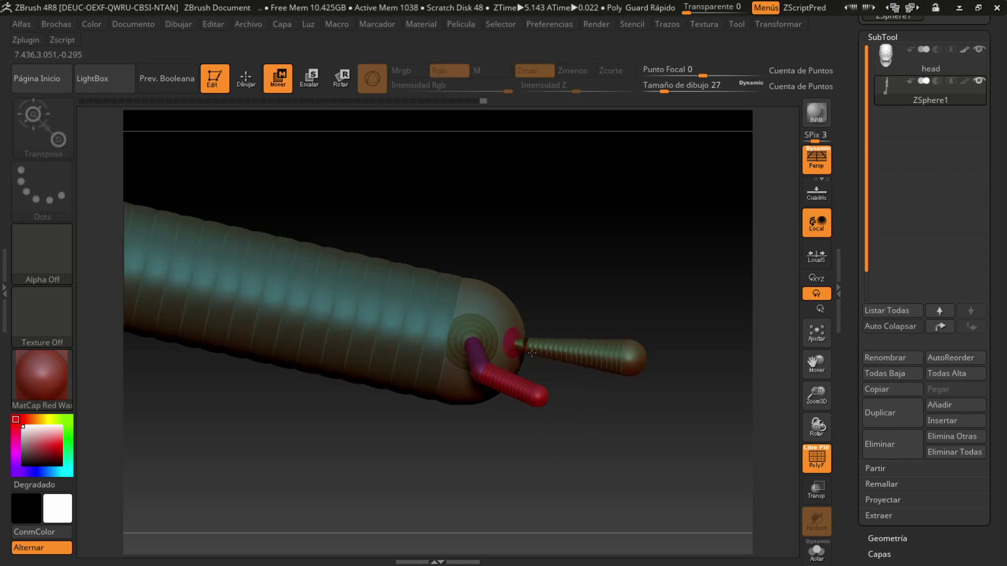
# Save the tool as bodyvader
pyautogui.moveTo(708, 293); pyautogui.dragTo(793, 241)
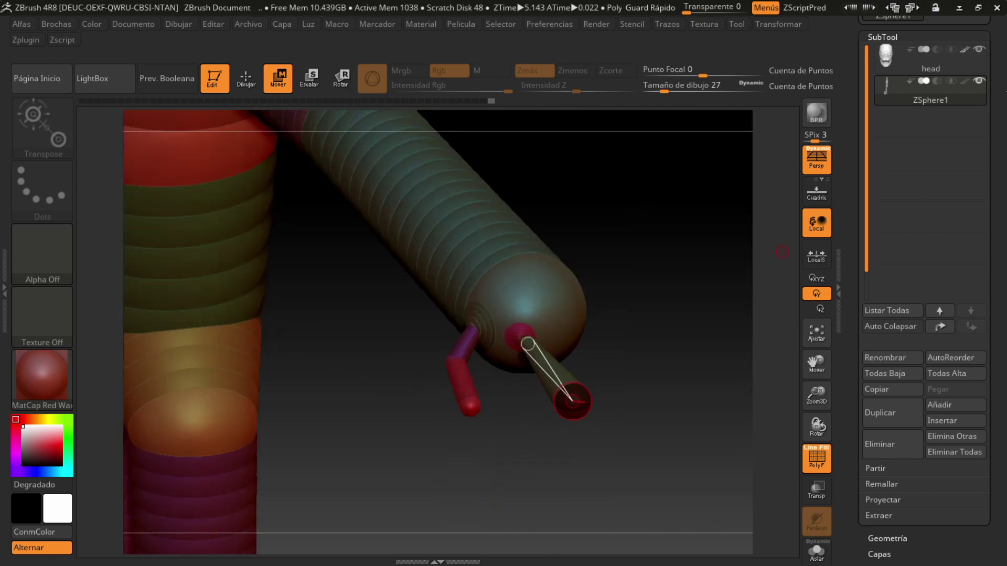
pyautogui.scroll(5, 955, 54)
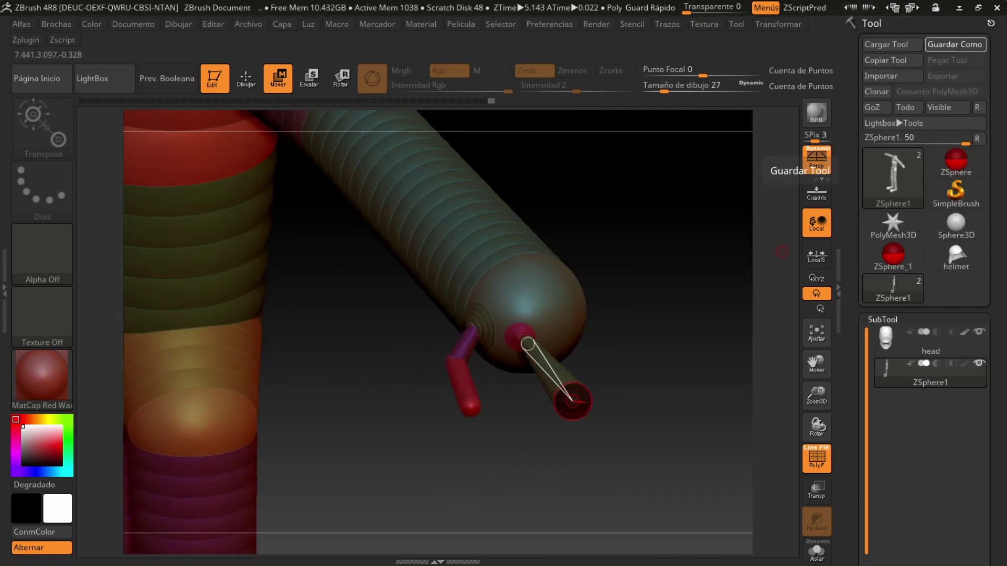
pyautogui.click(955, 45)
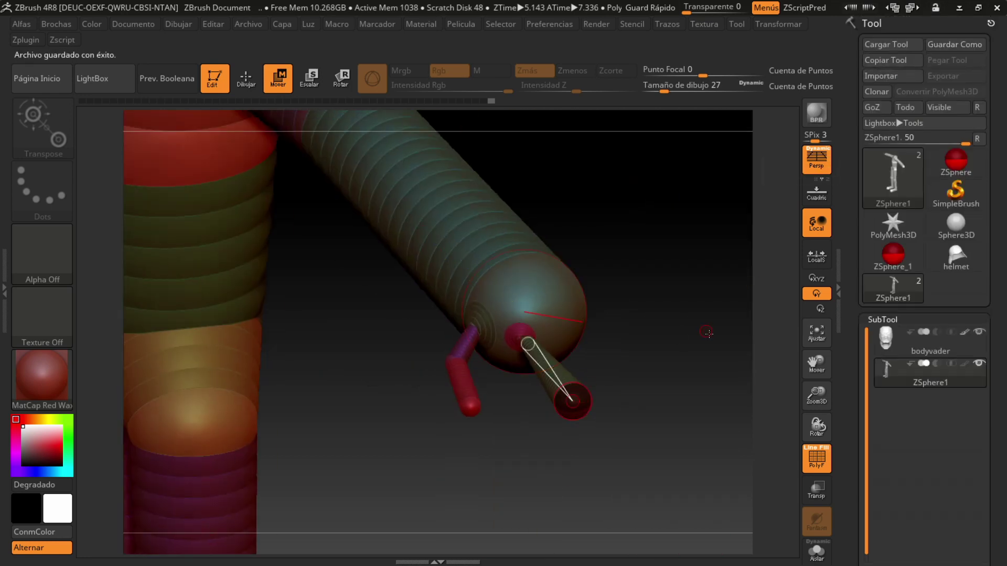
# Shift the first finger slightly toward the thumb and add a longer second finger beside it on the hand sphere
pyautogui.moveTo(707, 332); pyautogui.dragTo(568, 338)
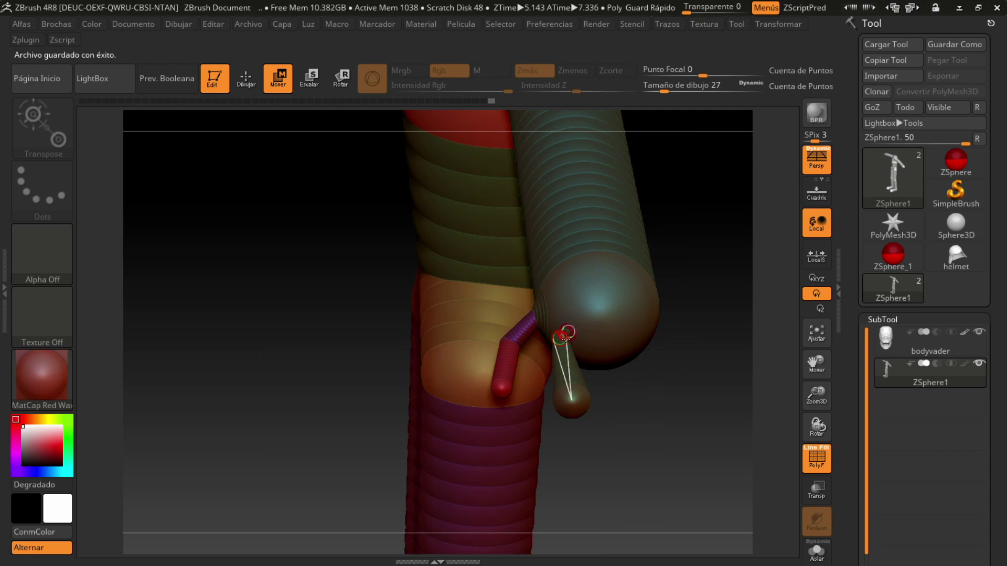
pyautogui.moveTo(564, 376); pyautogui.dragTo(555, 376)
pyautogui.press('q')
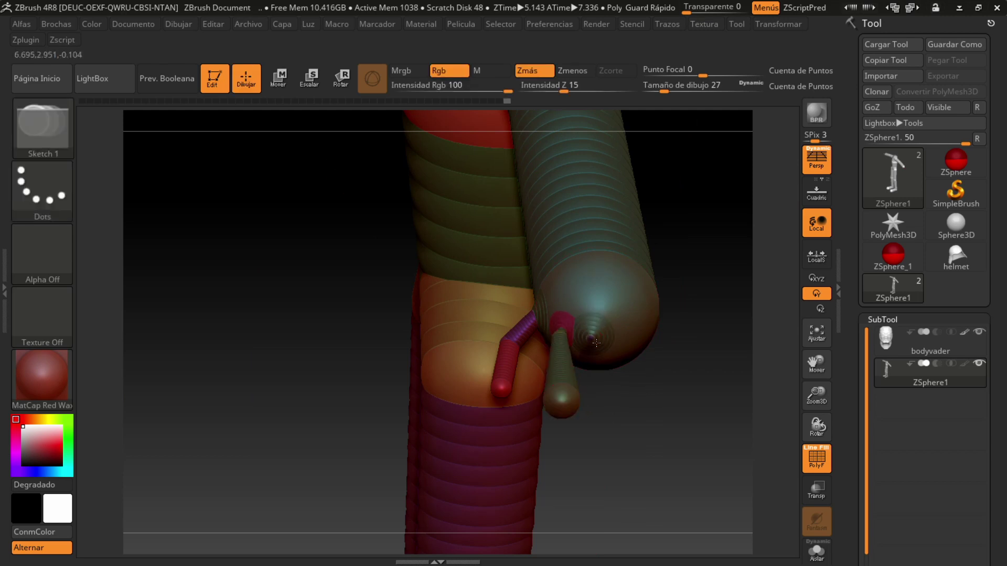
pyautogui.press('w')
pyautogui.moveTo(682, 446)
pyautogui.mouseDown()
pyautogui.moveTo(656, 409)
pyautogui.moveTo(627, 415)
pyautogui.mouseUp()
pyautogui.moveTo(626, 415)
pyautogui.mouseDown()
pyautogui.moveTo(688, 364)
pyautogui.moveTo(689, 383)
pyautogui.moveTo(645, 419)
pyautogui.moveTo(632, 456)
pyautogui.moveTo(674, 390)
pyautogui.mouseUp()
pyautogui.press('q')
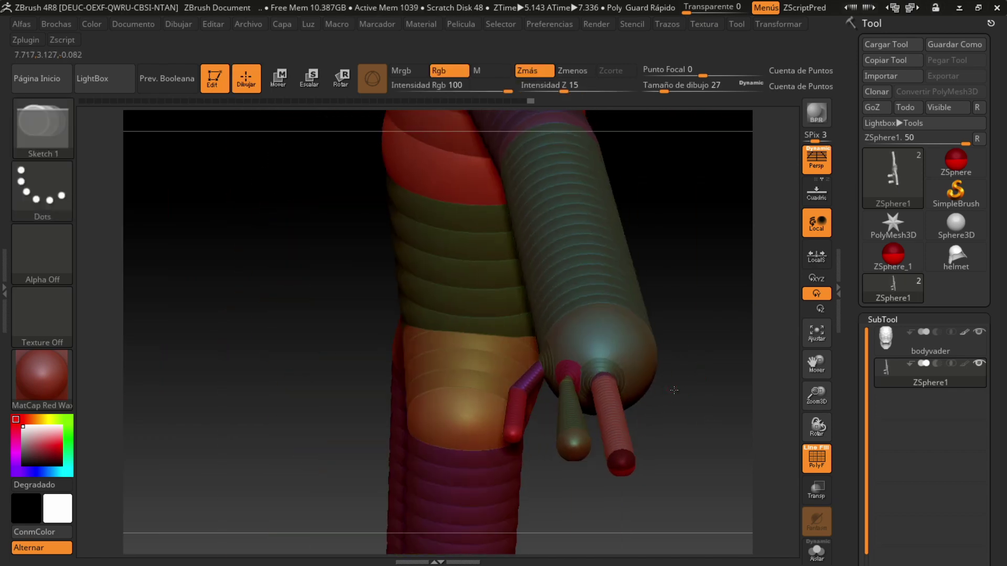
# Draw a third ZSphere on the outer side of the hand sphere and extend it into a finger alongside the second
pyautogui.moveTo(819, 410); pyautogui.dragTo(559, 283)
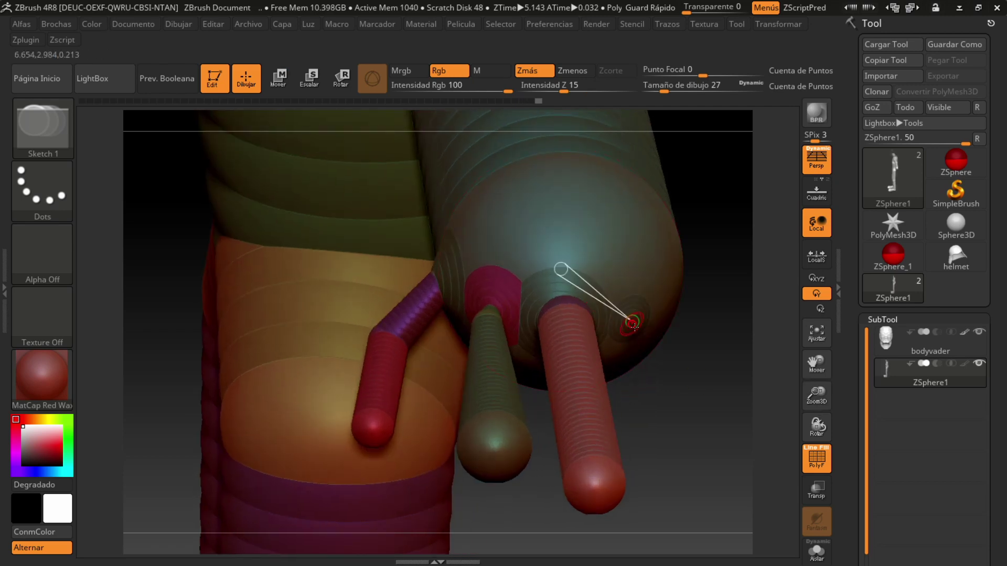
pyautogui.press('w')
pyautogui.moveTo(641, 338)
pyautogui.mouseDown()
pyautogui.moveTo(652, 427)
pyautogui.moveTo(689, 328)
pyautogui.moveTo(437, 371)
pyautogui.mouseUp()
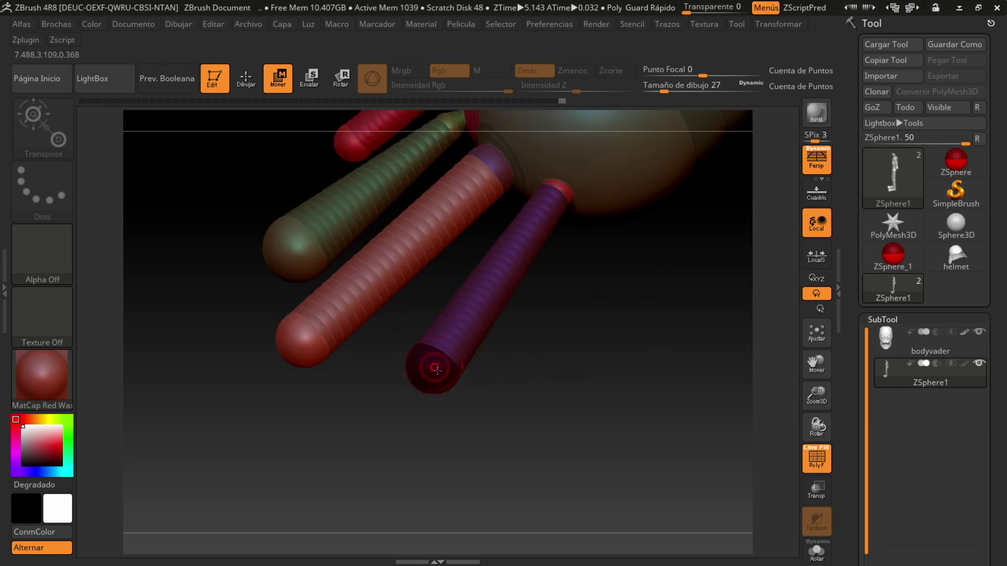
# Adjust the finger thickness and add another finger to the hand sphere
pyautogui.press('e')
pyautogui.moveTo(303, 333); pyautogui.dragTo(558, 276)
pyautogui.press('q')
pyautogui.moveTo(616, 214)
pyautogui.mouseDown()
pyautogui.moveTo(618, 231)
pyautogui.moveTo(433, 375)
pyautogui.moveTo(723, 329)
pyautogui.mouseUp()
pyautogui.press('w')
# Preview the whole ZSphere body as an adaptive skin mesh and turn off its PolyFrame display
pyautogui.press('f')
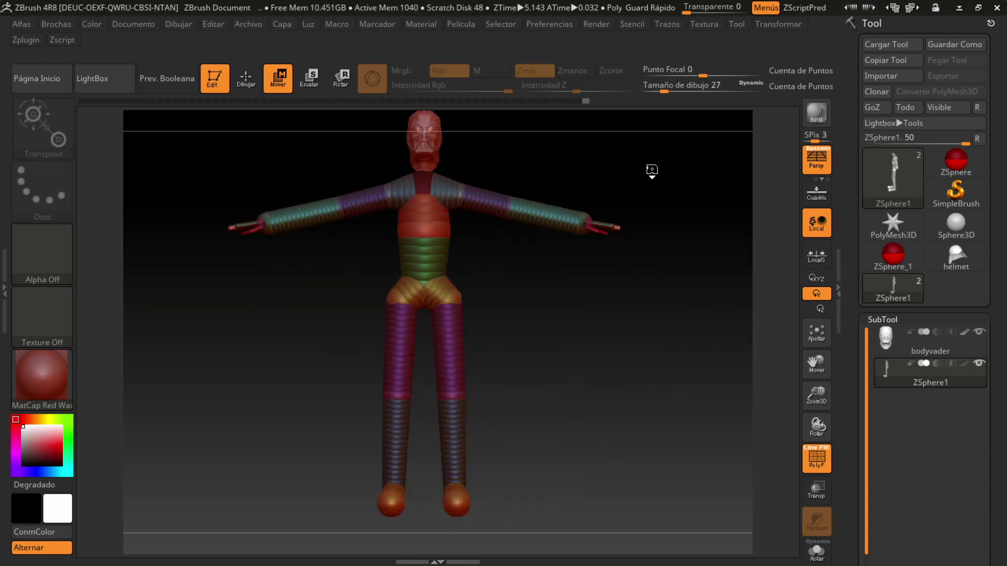
pyautogui.press('a')
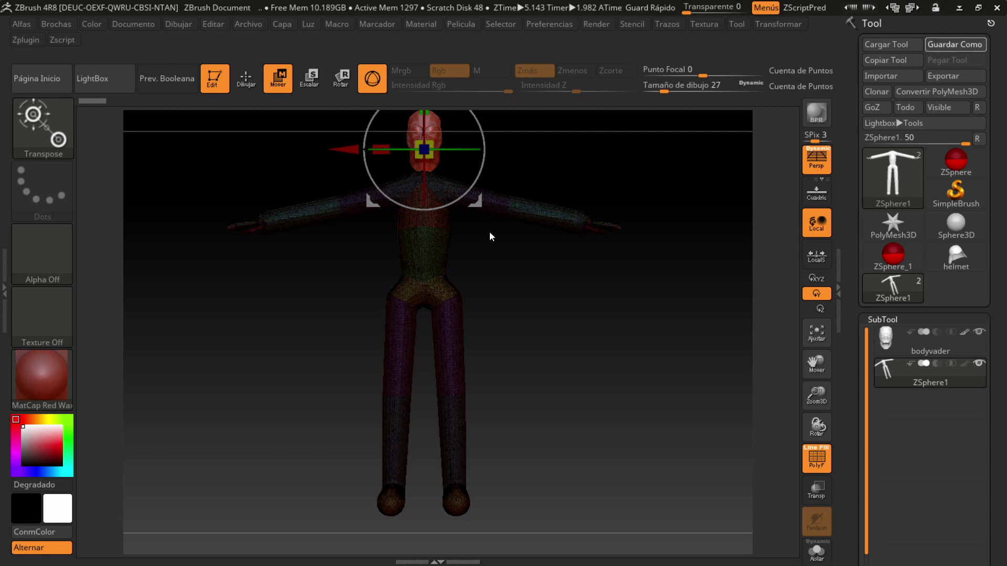
pyautogui.click(817, 459)
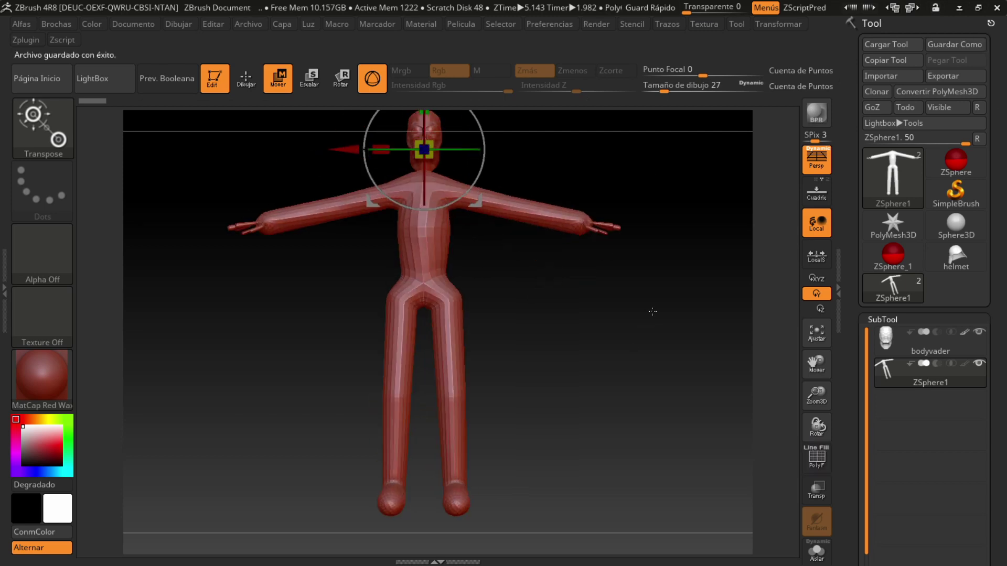
pyautogui.click(816, 459)
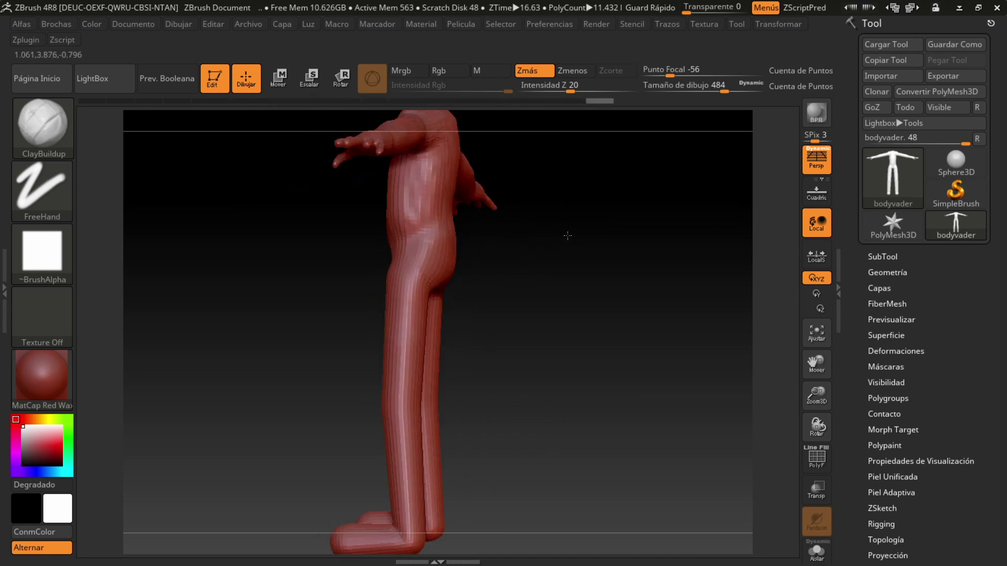
# Build up the torso, shoulders and arms with the ClayBuildup brush at draw size 484 and Z intensity 20
pyautogui.moveTo(568, 236); pyautogui.dragTo(451, 294)
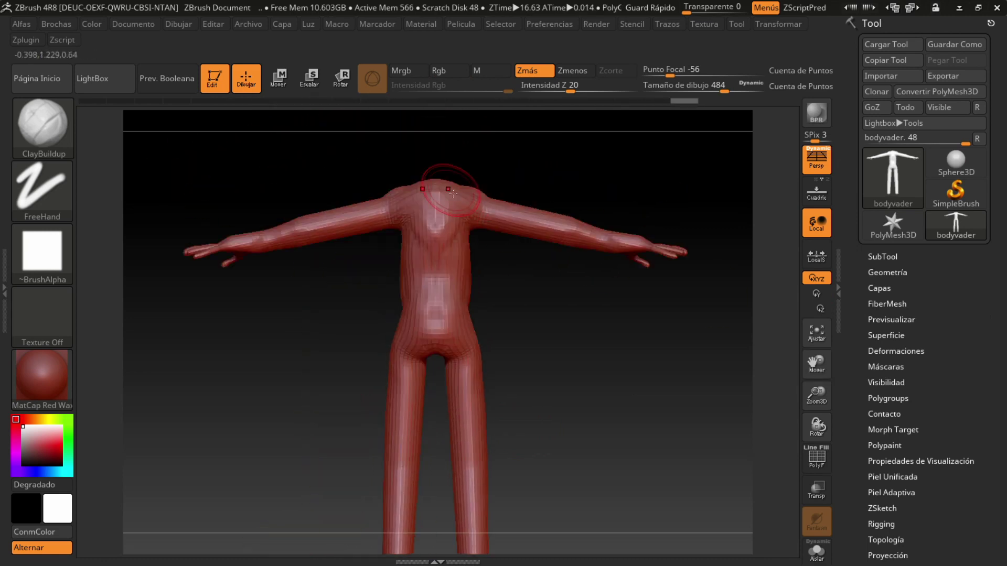
pyautogui.moveTo(477, 329); pyautogui.dragTo(477, 263)
pyautogui.moveTo(467, 225)
pyautogui.mouseDown()
pyautogui.moveTo(508, 267)
pyautogui.moveTo(503, 210)
pyautogui.mouseUp()
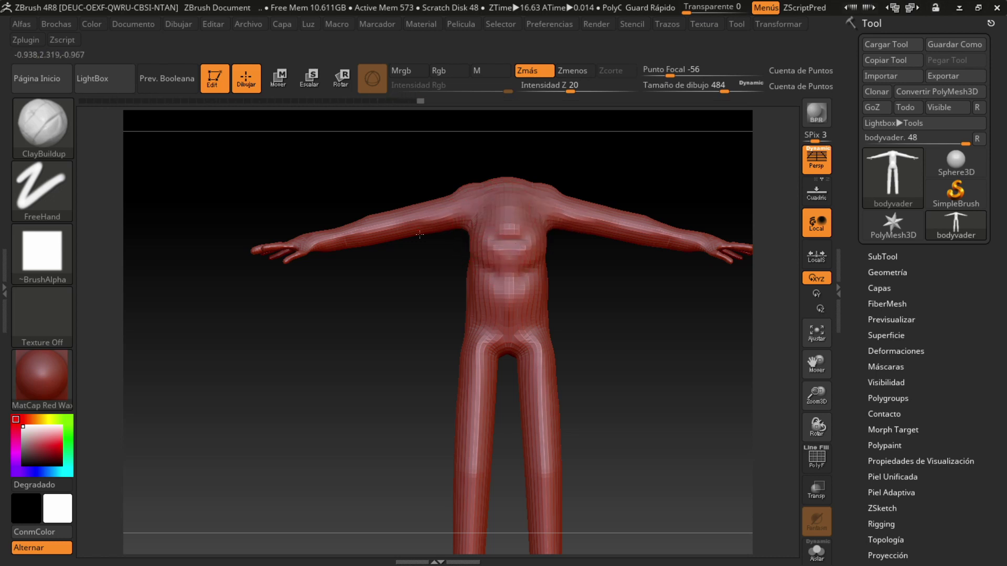
pyautogui.moveTo(419, 235)
pyautogui.mouseDown()
pyautogui.moveTo(498, 257)
pyautogui.moveTo(517, 241)
pyautogui.moveTo(568, 294)
pyautogui.moveTo(608, 315)
pyautogui.moveTo(682, 294)
pyautogui.moveTo(618, 247)
pyautogui.moveTo(656, 273)
pyautogui.moveTo(603, 262)
pyautogui.moveTo(570, 275)
pyautogui.moveTo(460, 265)
pyautogui.moveTo(372, 237)
pyautogui.mouseUp()
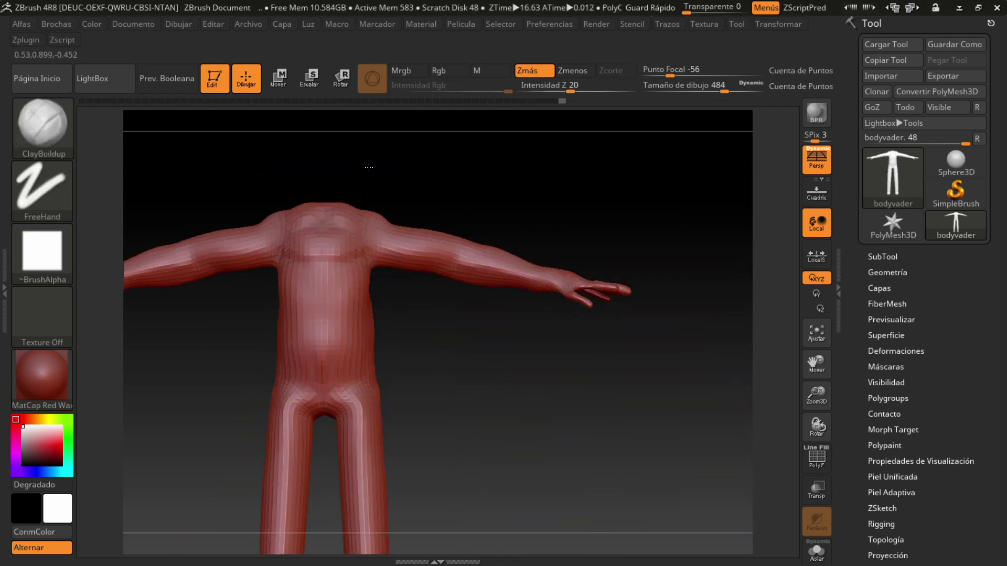
pyautogui.moveTo(315, 209); pyautogui.dragTo(333, 256)
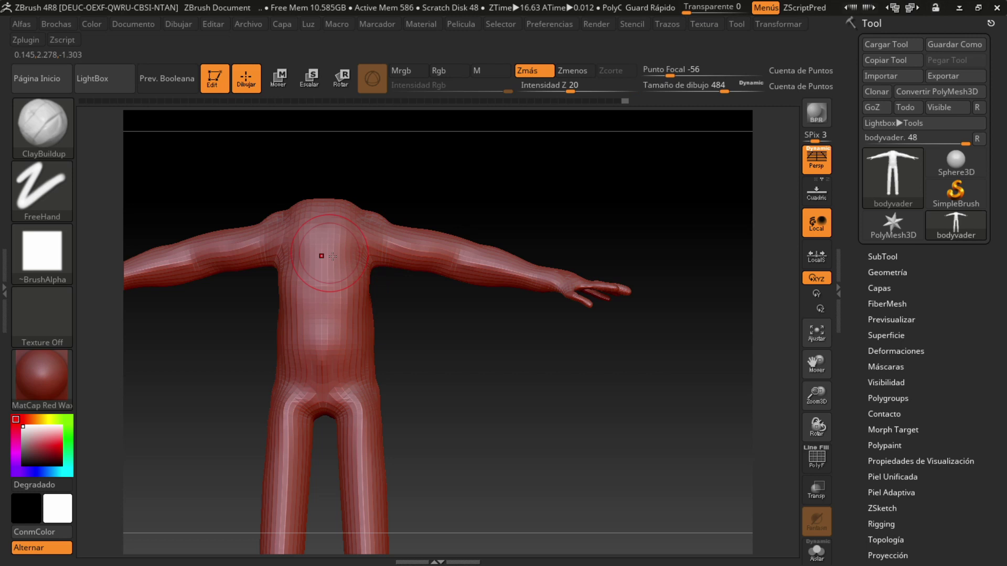
# Shape the buttocks, thighs, knees and calves with the ClayBuildup brush at draw size 305
pyautogui.moveTo(322, 393)
pyautogui.mouseDown()
pyautogui.moveTo(326, 326)
pyautogui.moveTo(404, 368)
pyautogui.moveTo(414, 388)
pyautogui.moveTo(322, 320)
pyautogui.moveTo(390, 366)
pyautogui.moveTo(341, 315)
pyautogui.moveTo(315, 325)
pyautogui.moveTo(418, 387)
pyautogui.mouseUp()
pyautogui.moveTo(480, 391); pyautogui.dragTo(458, 409)
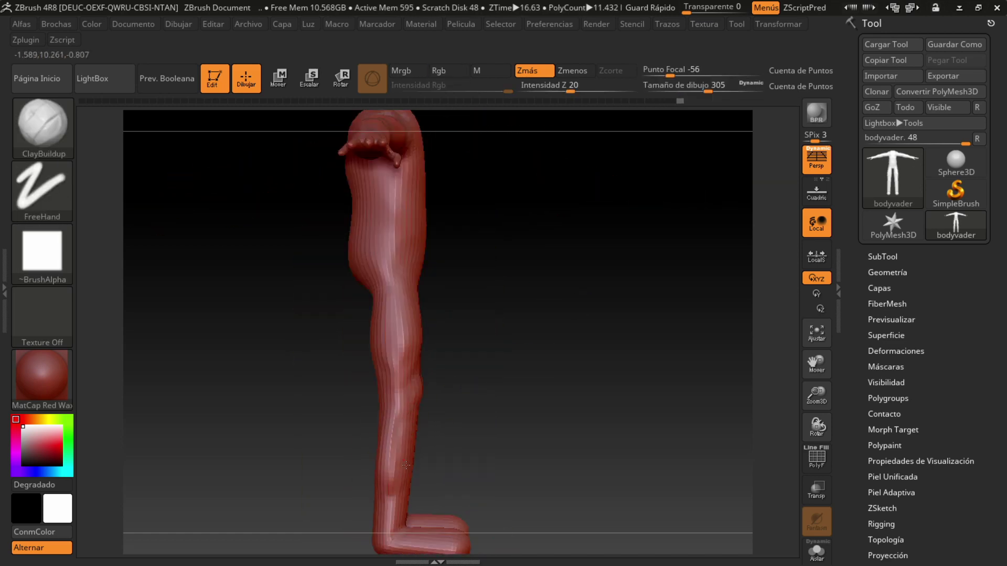
pyautogui.moveTo(406, 465); pyautogui.dragTo(451, 367)
pyautogui.moveTo(539, 329); pyautogui.dragTo(371, 219)
pyautogui.moveTo(329, 329); pyautogui.dragTo(551, 285)
pyautogui.press('f')
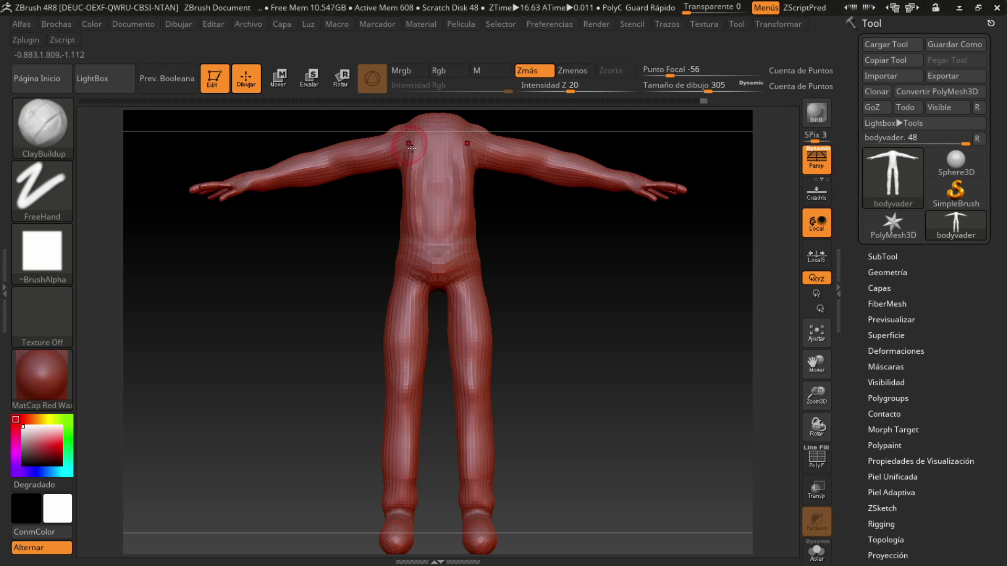
# Refine the torso volume with ClayBuildup and level the belly and waist area with the Flatten brush
pyautogui.moveTo(517, 246)
pyautogui.mouseDown()
pyautogui.moveTo(530, 251)
pyautogui.moveTo(520, 249)
pyautogui.mouseUp()
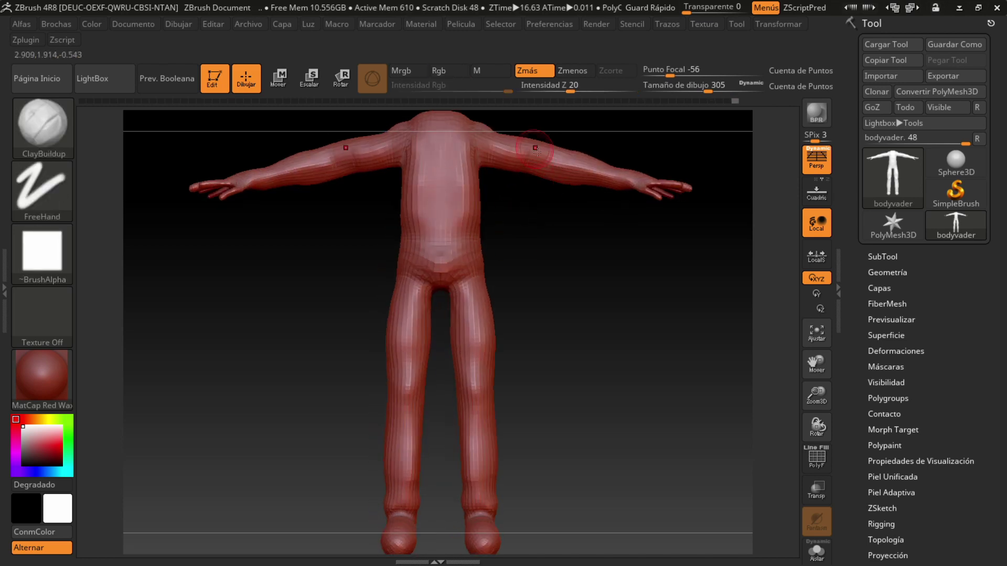
pyautogui.moveTo(438, 153)
pyautogui.mouseDown()
pyautogui.moveTo(523, 213)
pyautogui.moveTo(406, 202)
pyautogui.mouseUp()
pyautogui.press('b')
pyautogui.press('f')
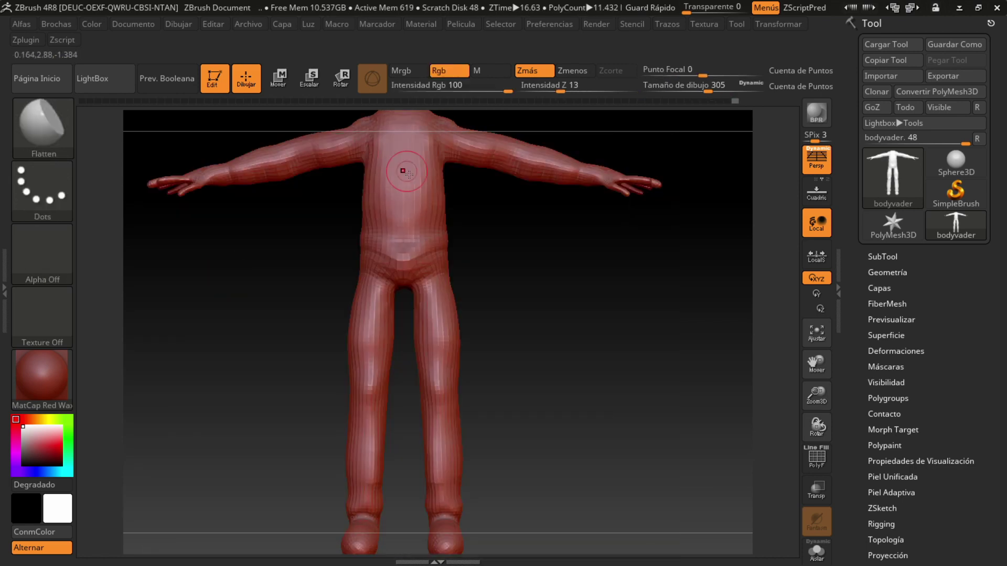
pyautogui.moveTo(463, 242)
pyautogui.mouseDown()
pyautogui.moveTo(519, 243)
pyautogui.moveTo(449, 243)
pyautogui.moveTo(521, 243)
pyautogui.moveTo(424, 288)
pyautogui.mouseUp()
# Rework the volume around the waist and hips with the ClayBuildup brush at draw size 234
pyautogui.press('b')
pyautogui.press('c')
pyautogui.press('b')
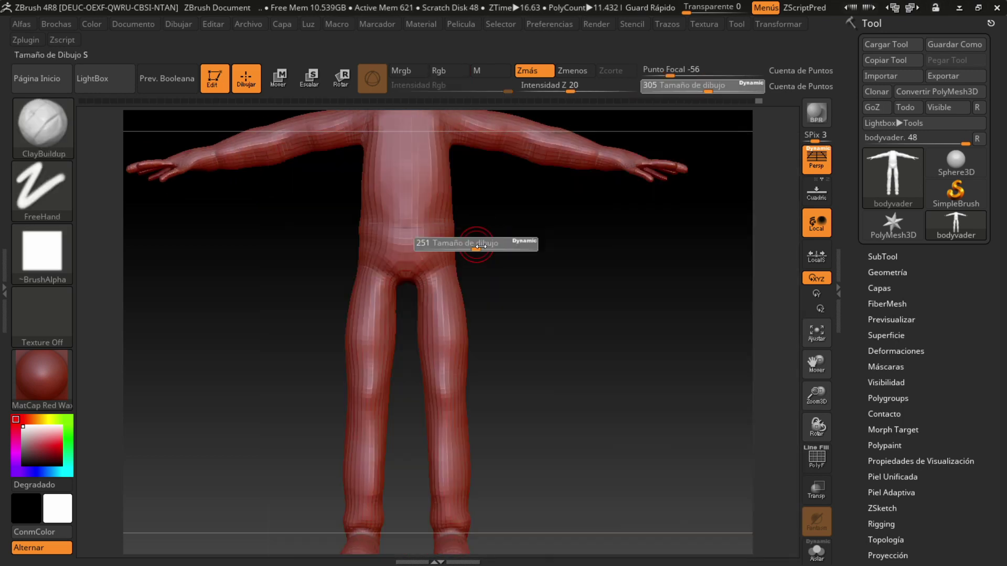
pyautogui.moveTo(444, 245)
pyautogui.mouseDown()
pyautogui.moveTo(499, 252)
pyautogui.moveTo(467, 241)
pyautogui.moveTo(475, 235)
pyautogui.mouseUp()
# Switch the sculpting brush from ClayBuildup to Standard
pyautogui.press('b')
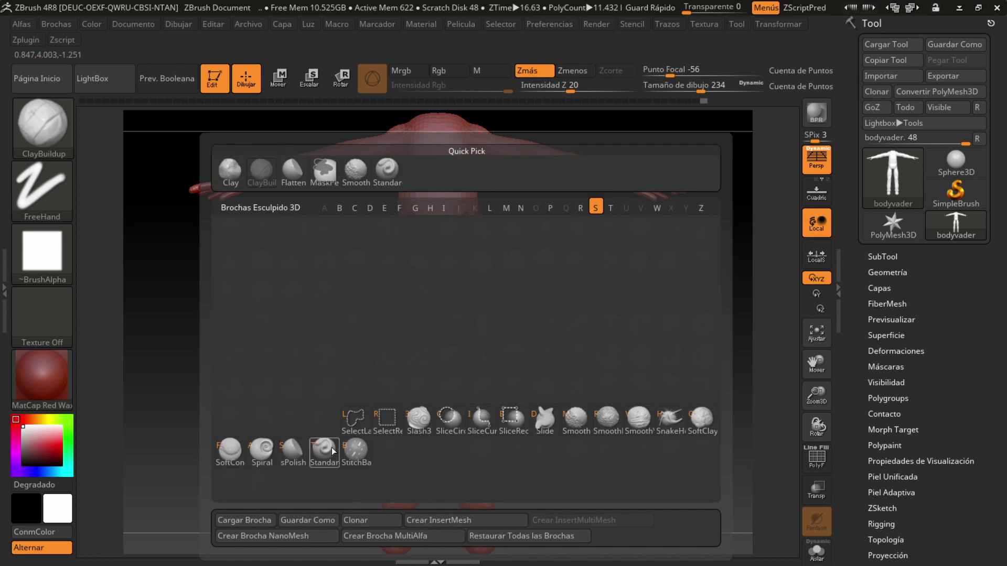
pyautogui.press('s')
pyautogui.press('t')
pyautogui.moveTo(525, 307); pyautogui.dragTo(606, 307)
pyautogui.press('b')
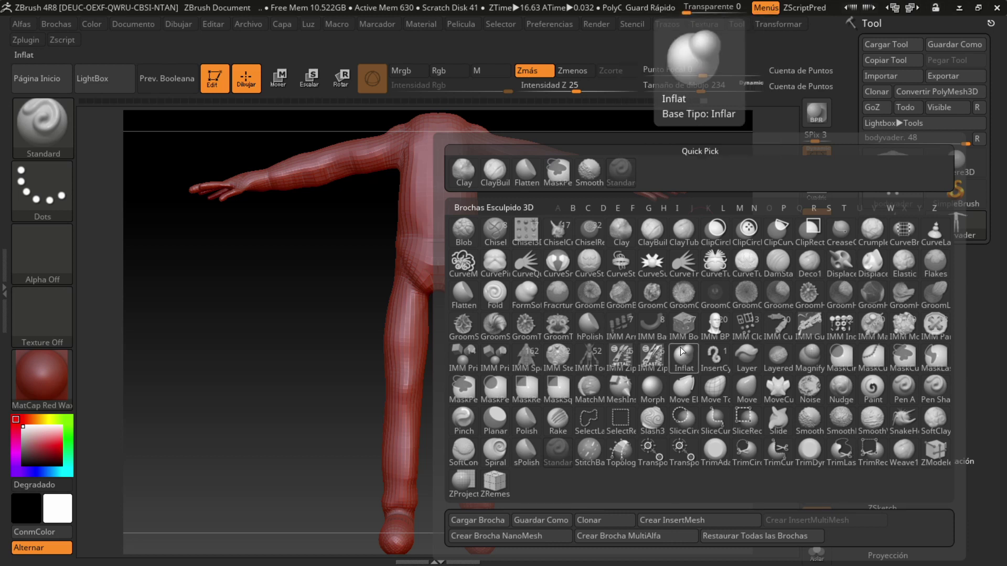
pyautogui.click(749, 265)
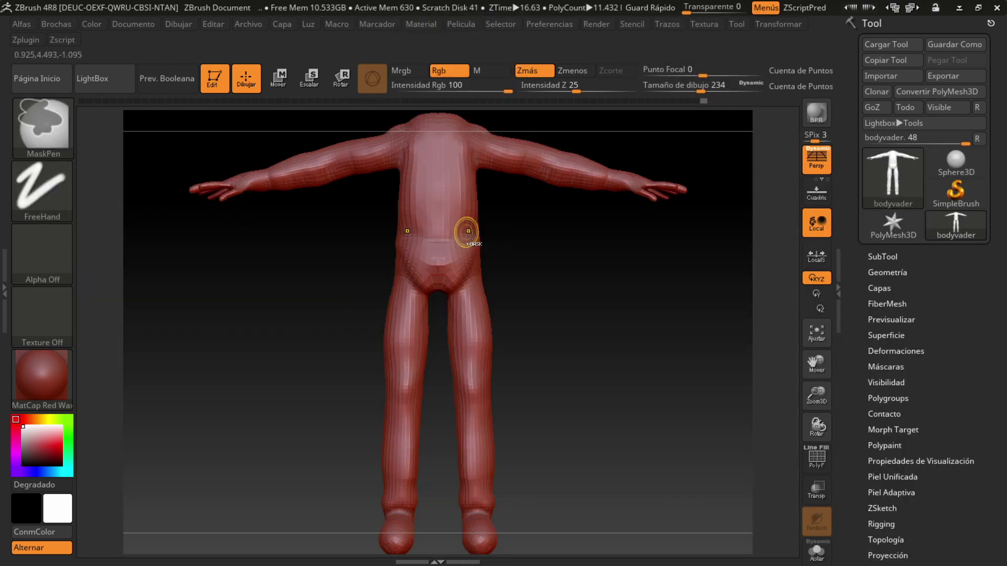
# Mask the neck base, shoulders, upper chest and upper back of the body, and sharpen the mask edge
pyautogui.moveTo(440, 181); pyautogui.dragTo(445, 212)
pyautogui.hotkey('ctrl', 'z')
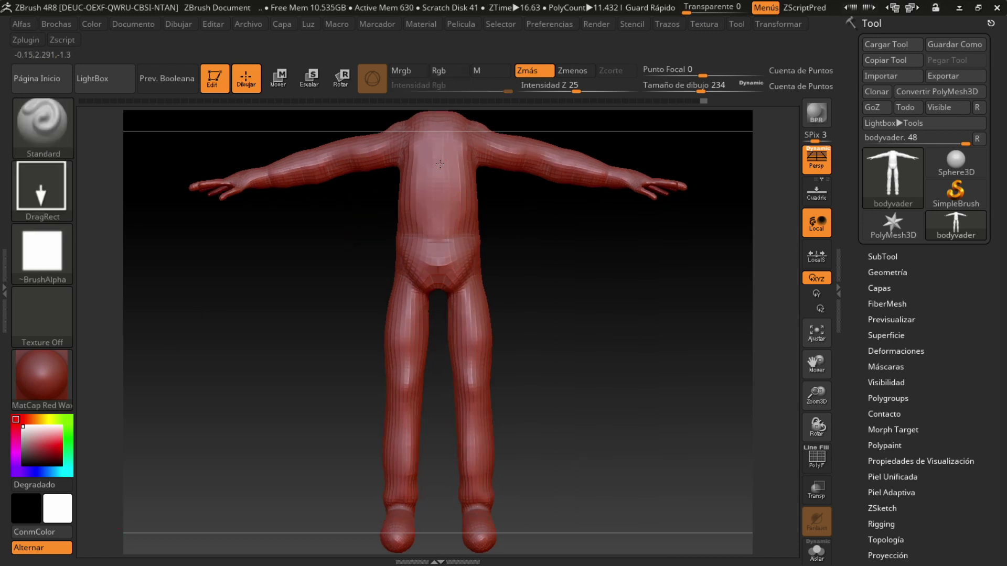
pyautogui.hotkey('ctrl', 'z')
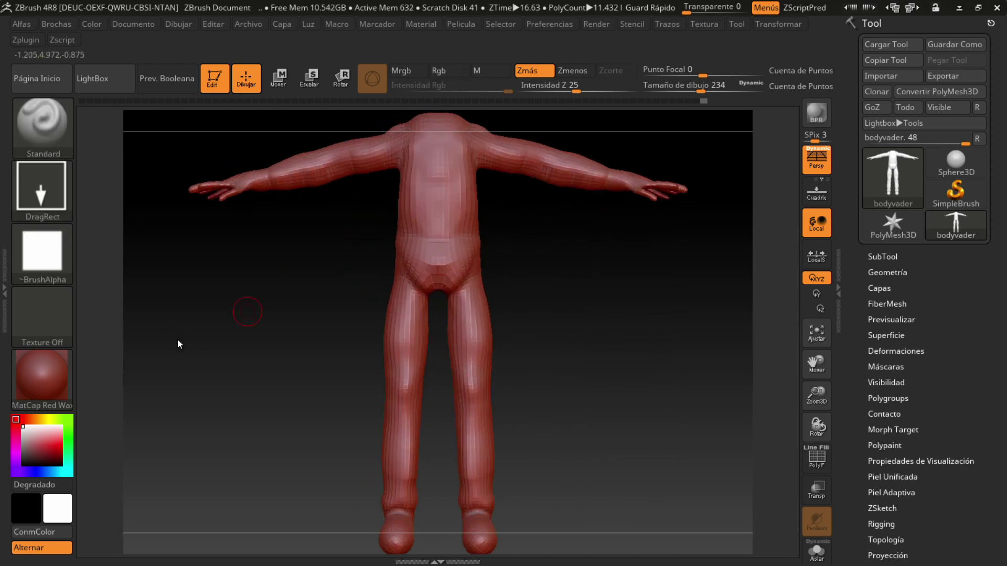
pyautogui.hotkey('ctrl', 'z')
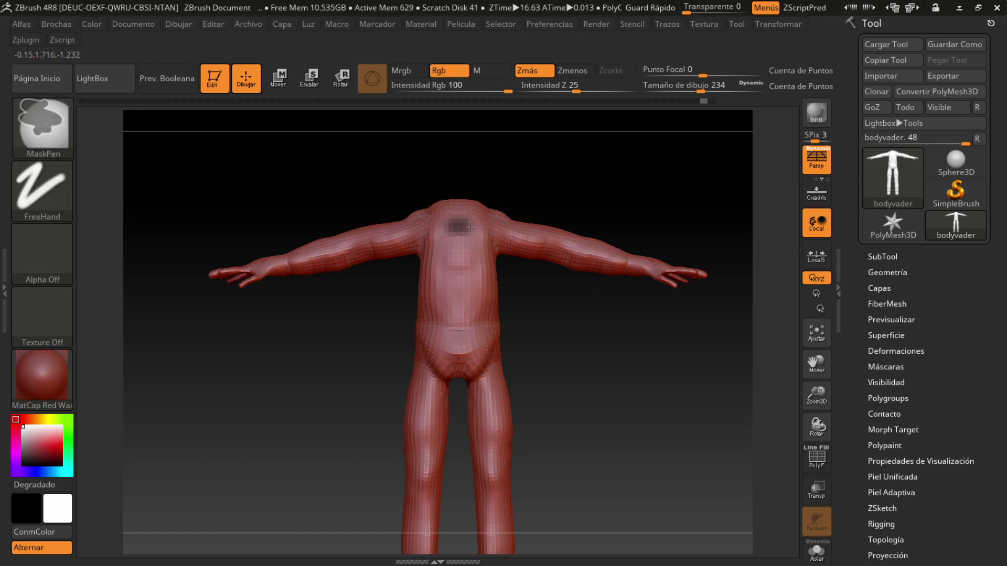
pyautogui.hotkey('ctrl', 'z')
pyautogui.hotkey('ctrl', 'z')
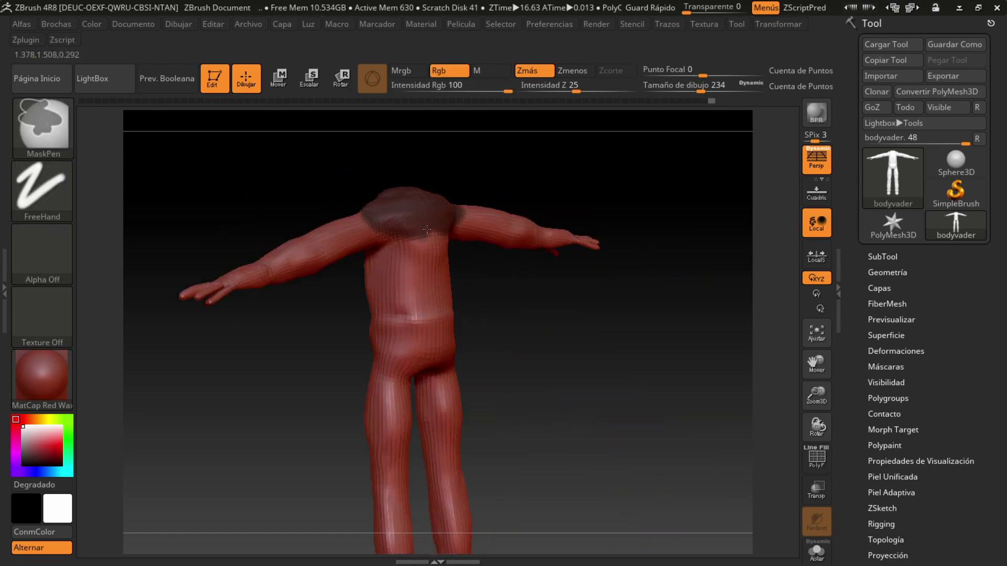
pyautogui.hotkey('ctrl', 'z')
pyautogui.click(885, 367)
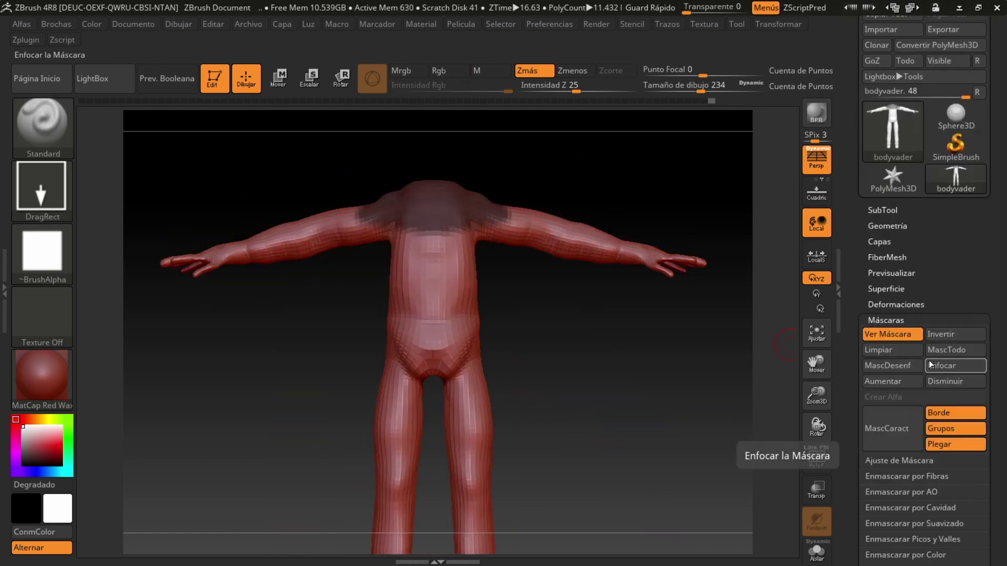
pyautogui.click(930, 366)
# Extract the masked shoulder area into a new subtool with a thickness of 0.02
pyautogui.click(883, 210)
pyautogui.scroll(-5, 891, 367)
pyautogui.click(891, 469)
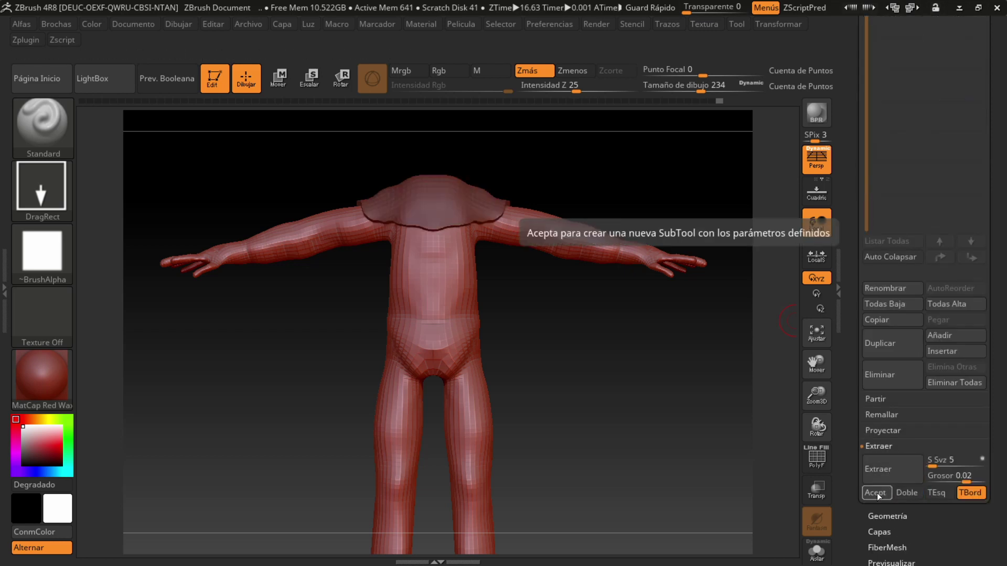
pyautogui.click(877, 493)
# Remesh the extracted shoulder piece with ZRemesher, lowering the target polygon count to 0.15279
pyautogui.click(881, 516)
pyautogui.click(892, 149)
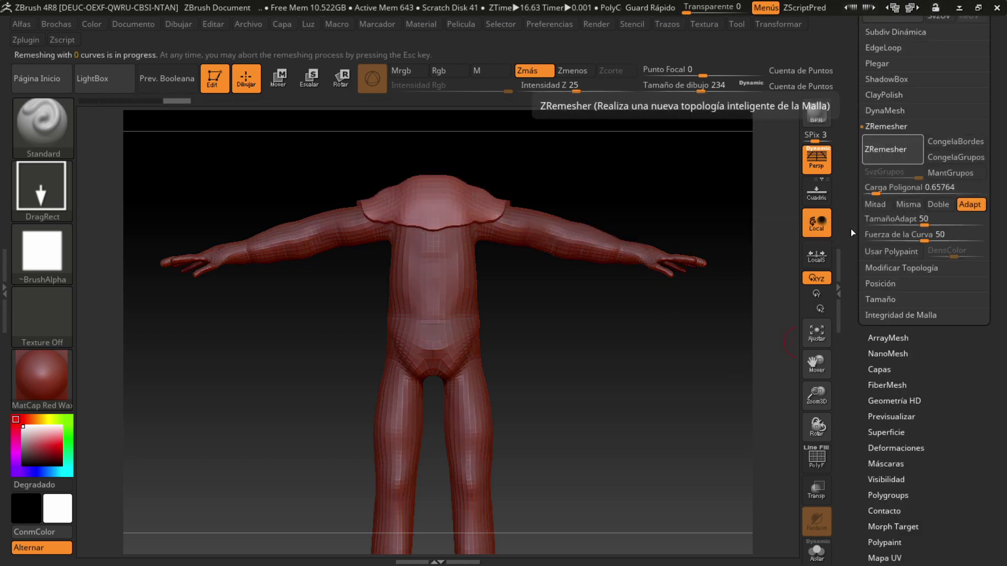
pyautogui.moveTo(875, 193); pyautogui.dragTo(868, 193)
pyautogui.click(885, 149)
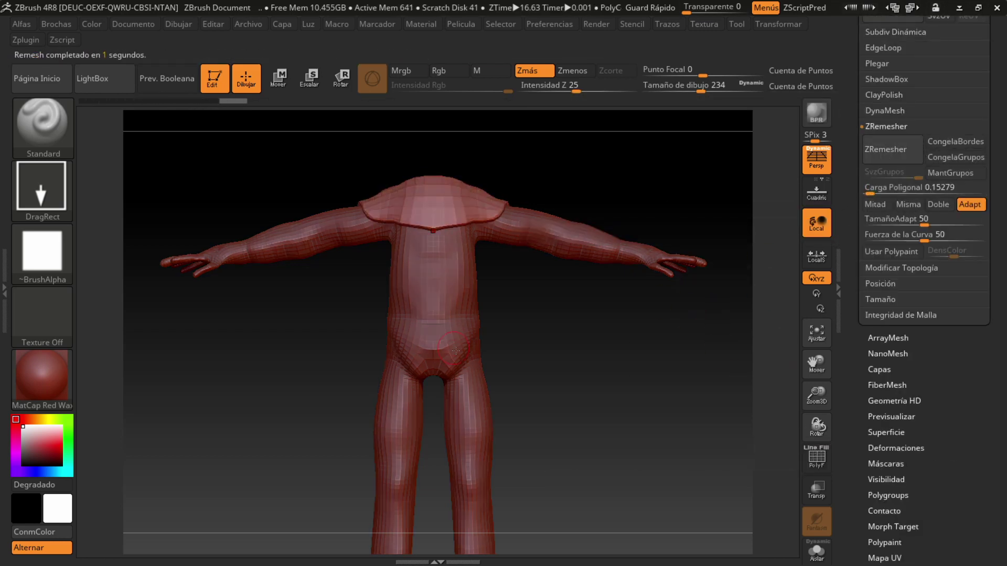
# Select the body, mask the hands and lower forearms, and extract them as a gloves subtool with a reduced thickness
pyautogui.keyDown('alt'); pyautogui.click(578, 262); pyautogui.keyUp('alt')
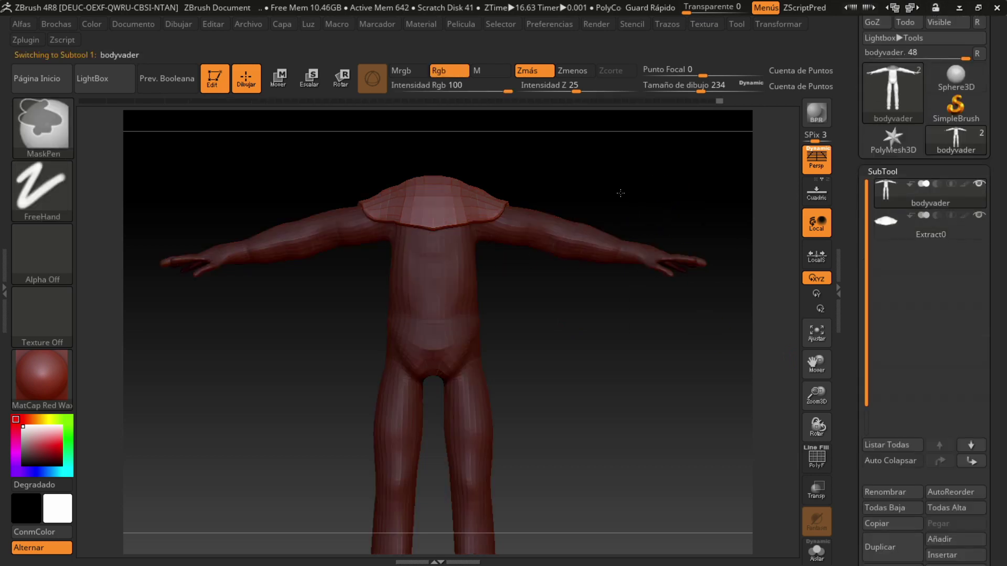
pyautogui.keyDown('ctrl'); pyautogui.moveTo(593, 225); pyautogui.dragTo(621, 292); pyautogui.keyUp('ctrl')
pyautogui.scroll(-5, 923, 315)
pyautogui.click(892, 498)
pyautogui.click(970, 520)
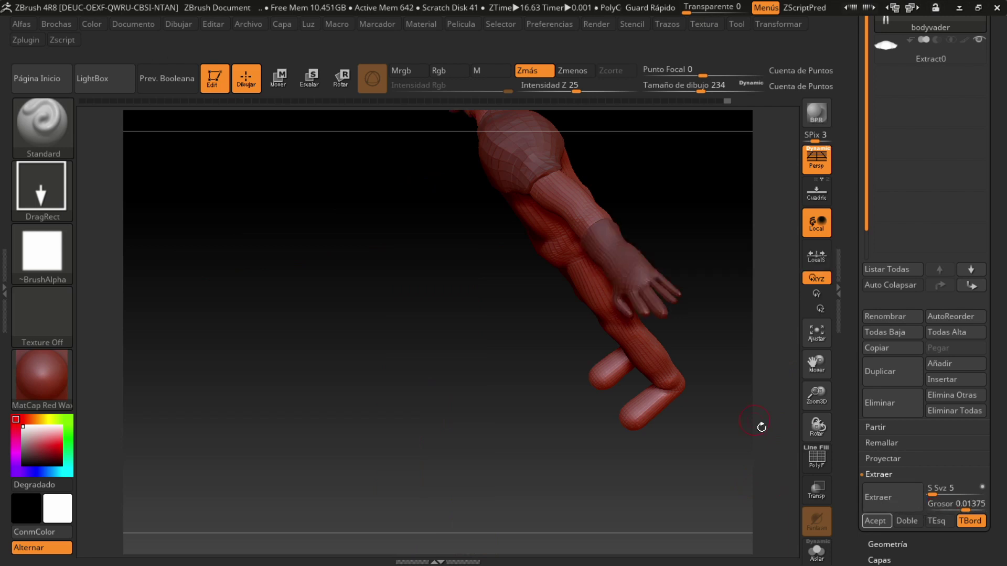
pyautogui.moveTo(977, 505); pyautogui.dragTo(971, 511)
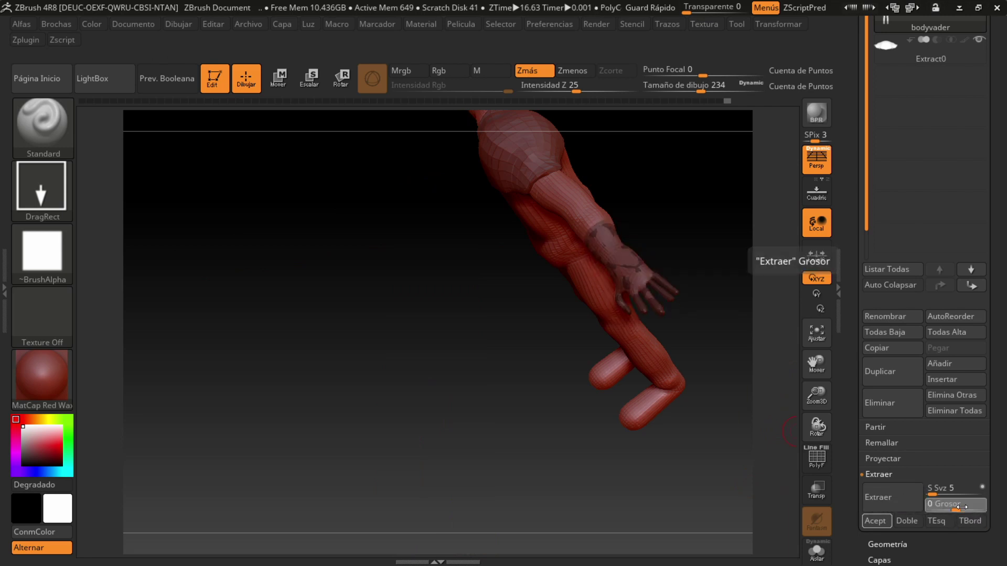
pyautogui.click(875, 521)
# Remesh the extracted gloves with ZRemesher at a target polygon count of 0.31117
pyautogui.scroll(-3, 881, 418)
pyautogui.click(874, 387)
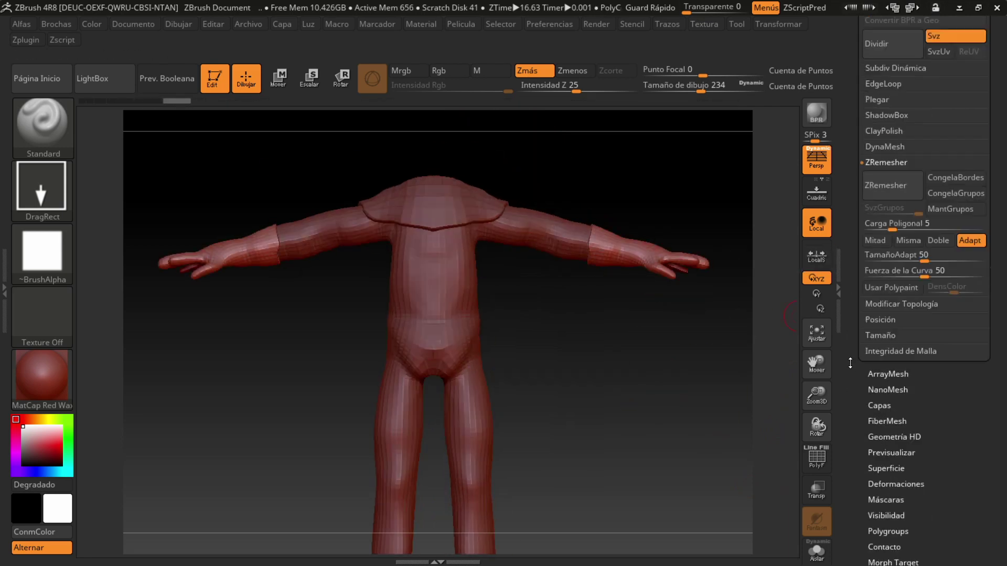
pyautogui.moveTo(766, 367)
pyautogui.mouseDown()
pyautogui.moveTo(710, 362)
pyautogui.moveTo(682, 260)
pyautogui.moveTo(588, 233)
pyautogui.mouseUp()
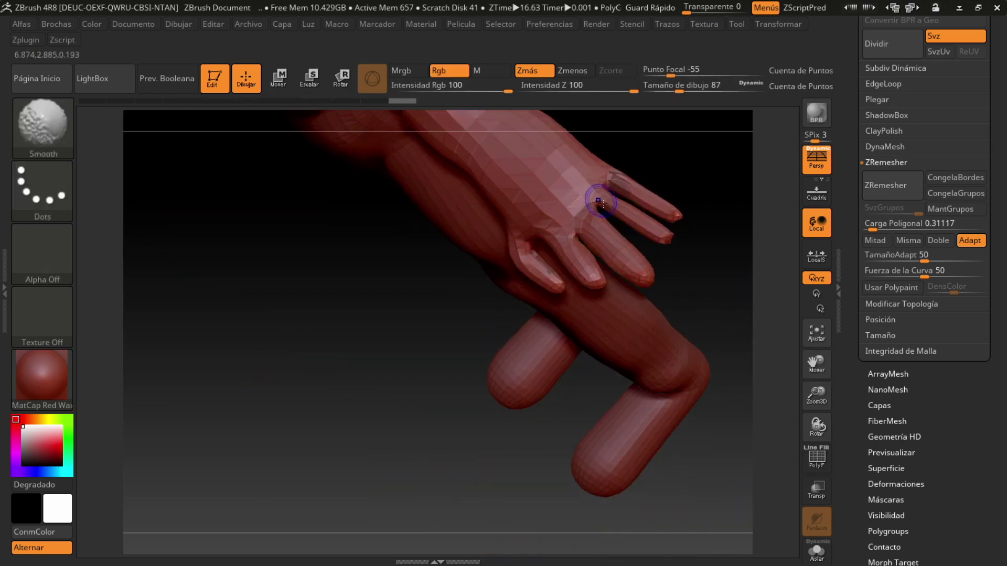
# Thicken the glove fingers with the Inflat brush at draw size 87 and smooth the areas between them
pyautogui.press('b')
pyautogui.press('i')
pyautogui.press('n')
pyautogui.moveTo(679, 248); pyautogui.dragTo(665, 316)
pyautogui.keyDown('shift'); pyautogui.moveTo(731, 307); pyautogui.dragTo(703, 274); pyautogui.keyUp('shift')
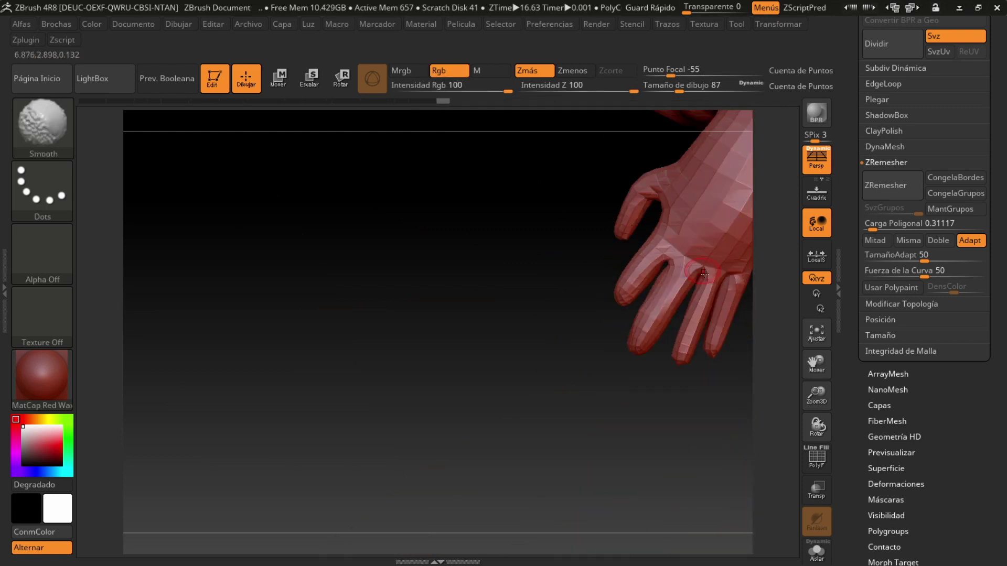
pyautogui.moveTo(649, 300); pyautogui.dragTo(512, 364)
pyautogui.press('f')
pyautogui.keyDown('alt'); pyautogui.moveTo(678, 246); pyautogui.dragTo(623, 448); pyautogui.keyUp('alt')
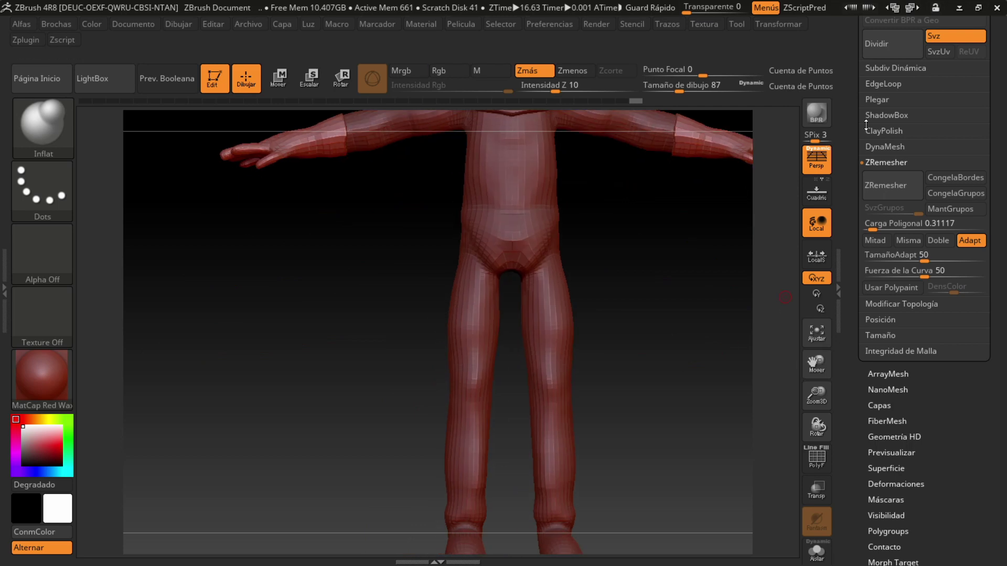
# Mask the body's lower legs from the knees to the ankles and extract them as boot shafts with a thickness of 0.00985
pyautogui.moveTo(548, 524); pyautogui.dragTo(498, 333)
pyautogui.keyDown('ctrl'); pyautogui.moveTo(499, 332); pyautogui.dragTo(663, 483); pyautogui.keyUp('ctrl')
pyautogui.moveTo(663, 483); pyautogui.dragTo(683, 360)
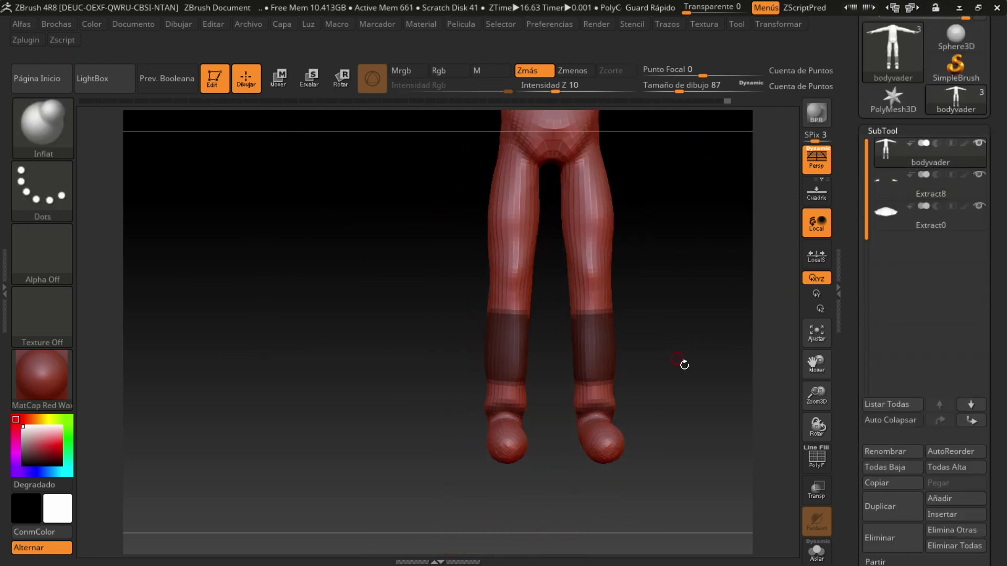
pyautogui.moveTo(564, 394)
pyautogui.mouseDown()
pyautogui.moveTo(593, 415)
pyautogui.moveTo(641, 401)
pyautogui.moveTo(589, 353)
pyautogui.mouseUp()
pyautogui.moveTo(407, 310)
pyautogui.mouseDown()
pyautogui.moveTo(383, 309)
pyautogui.moveTo(451, 288)
pyautogui.moveTo(483, 295)
pyautogui.moveTo(400, 278)
pyautogui.moveTo(548, 272)
pyautogui.moveTo(508, 313)
pyautogui.mouseUp()
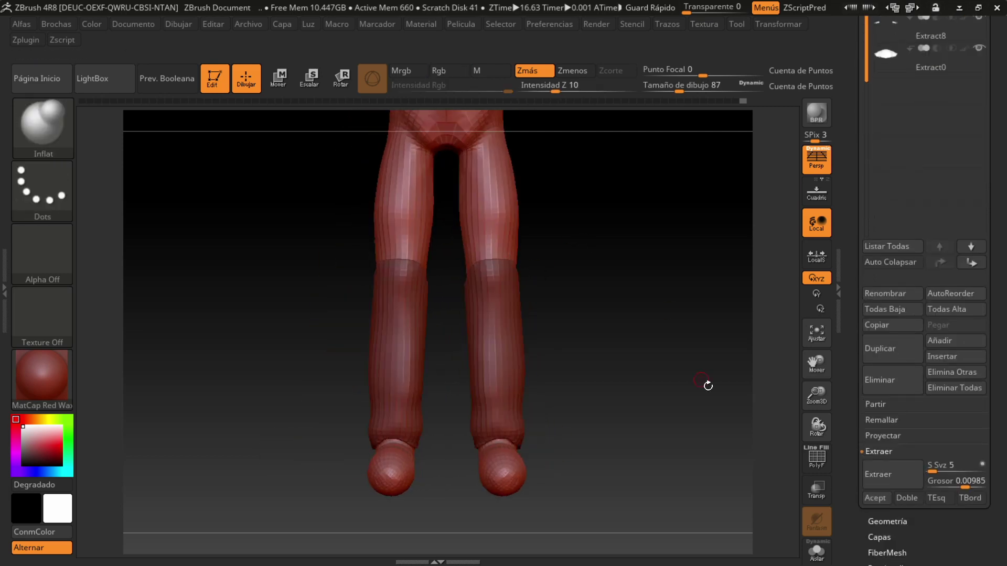
# Accept the boot shaft extraction and remesh it with ZRemesher at a target polygon count of 0.11319
pyautogui.click(955, 499)
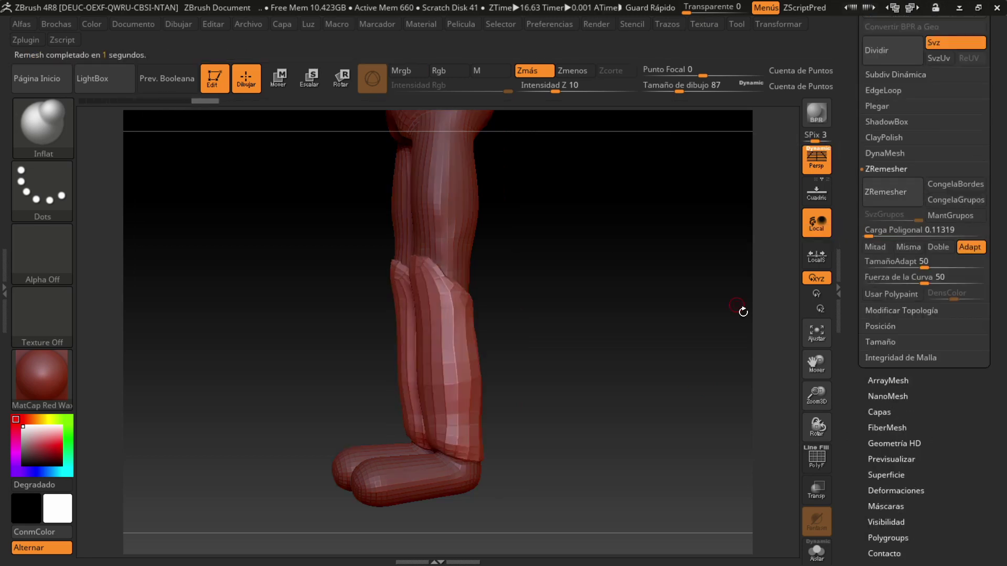
pyautogui.moveTo(744, 310); pyautogui.dragTo(682, 315)
# Select the body and flatten the soles of its feet with the Flatten (Aplanar) deformation
pyautogui.keyDown('alt'); pyautogui.click(543, 392); pyautogui.keyUp('alt')
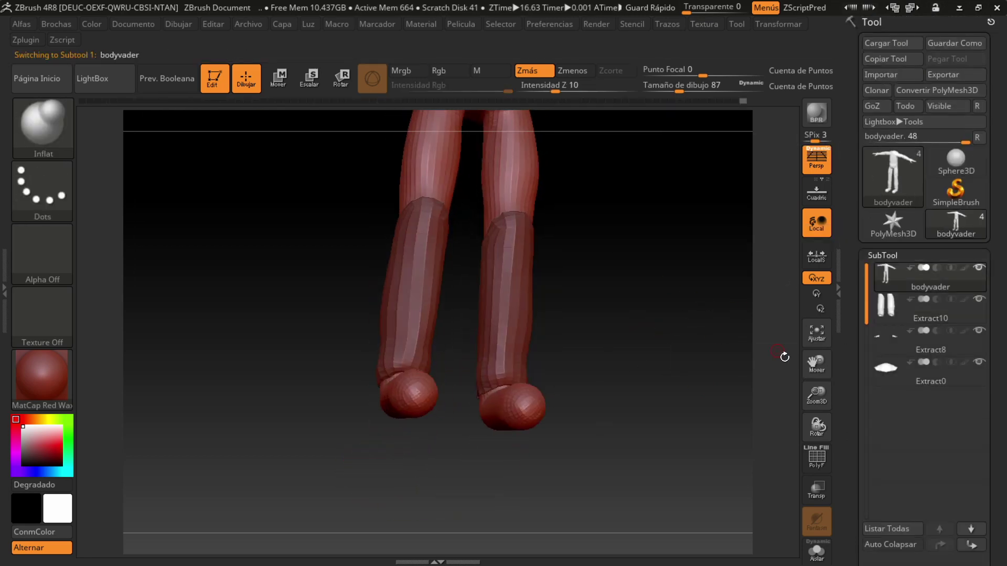
pyautogui.scroll(-10, 923, 251)
pyautogui.moveTo(971, 172); pyautogui.dragTo(925, 180)
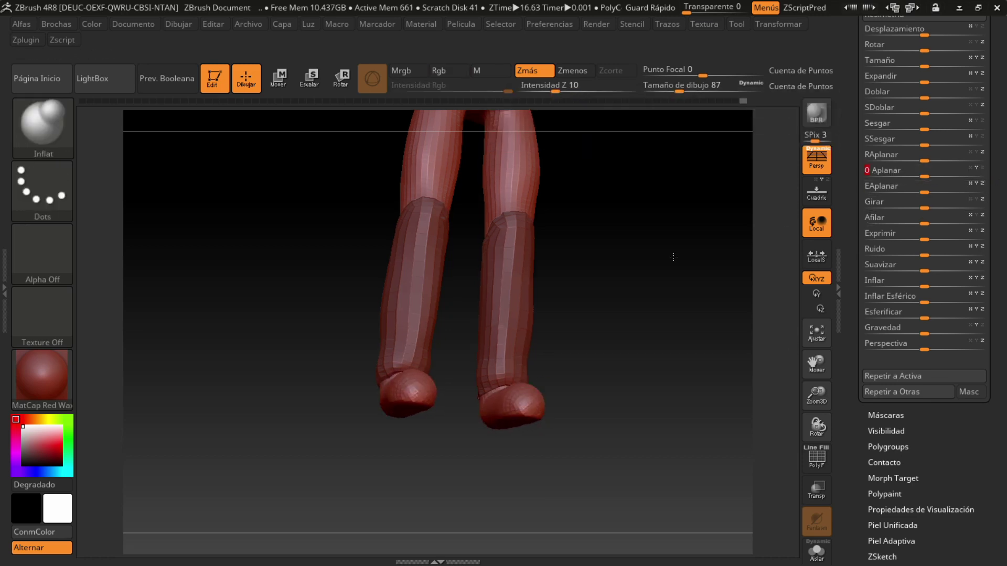
# Mask the feet on the body and extract them into a new shoe subtool with a thickness of 0.00985
pyautogui.moveTo(776, 220); pyautogui.dragTo(762, 246)
pyautogui.moveTo(853, 352); pyautogui.dragTo(865, 257)
pyautogui.click(879, 489)
pyautogui.click(887, 503)
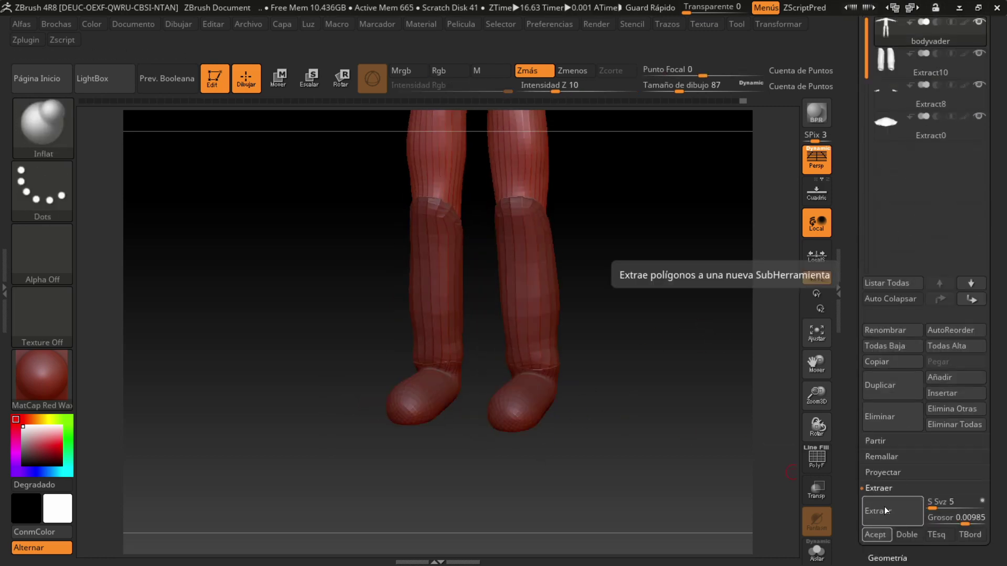
pyautogui.click(875, 535)
# Remesh the extracted shoes with ZRemesher at a target polygon count of 0.84242 and check their wireframe
pyautogui.scroll(5, 868, 287)
pyautogui.click(901, 216)
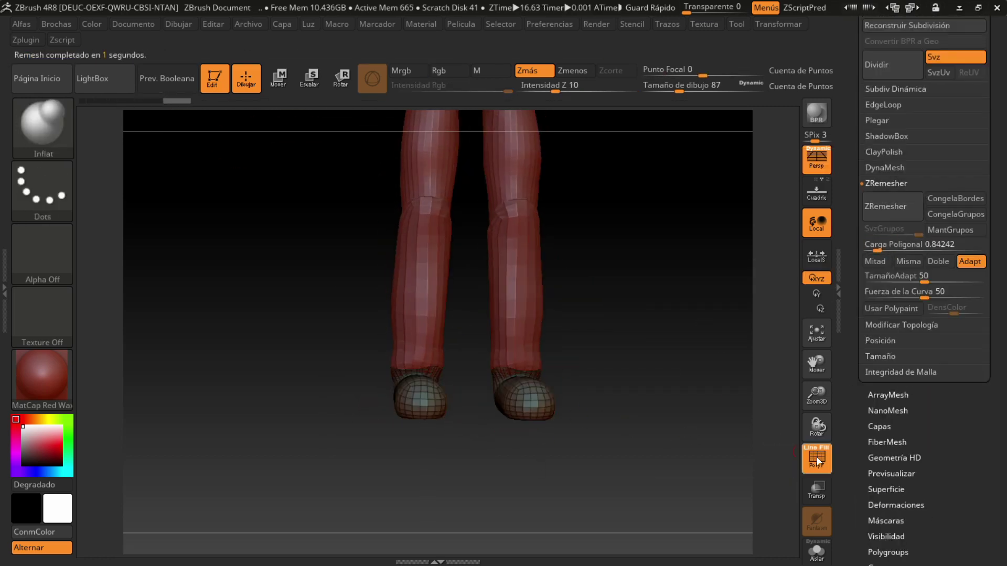
pyautogui.moveTo(682, 367); pyautogui.dragTo(524, 341)
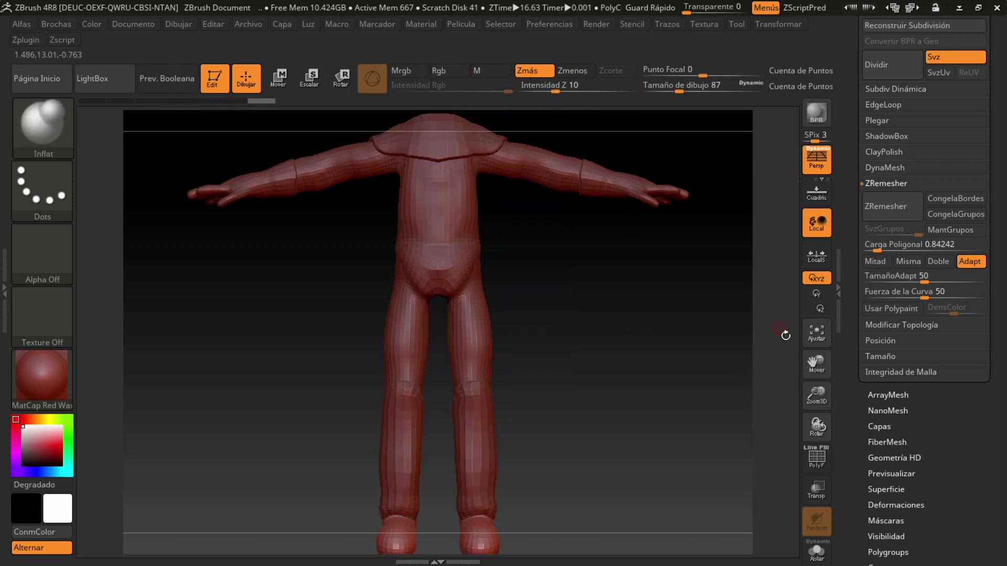
# With the shoulder piece hidden, mask the body's torso down to the waist and extract it double-sided with a thickness of 0.02
pyautogui.scroll(5, 880, 288)
pyautogui.click(885, 276)
pyautogui.press('ctrl')
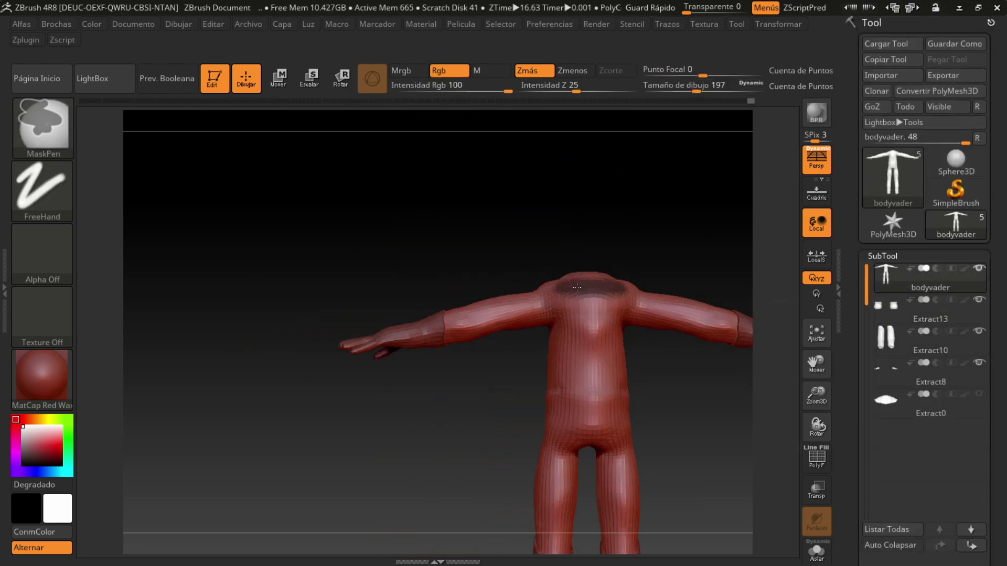
pyautogui.moveTo(577, 288)
pyautogui.mouseDown()
pyautogui.moveTo(540, 335)
pyautogui.moveTo(588, 287)
pyautogui.mouseUp()
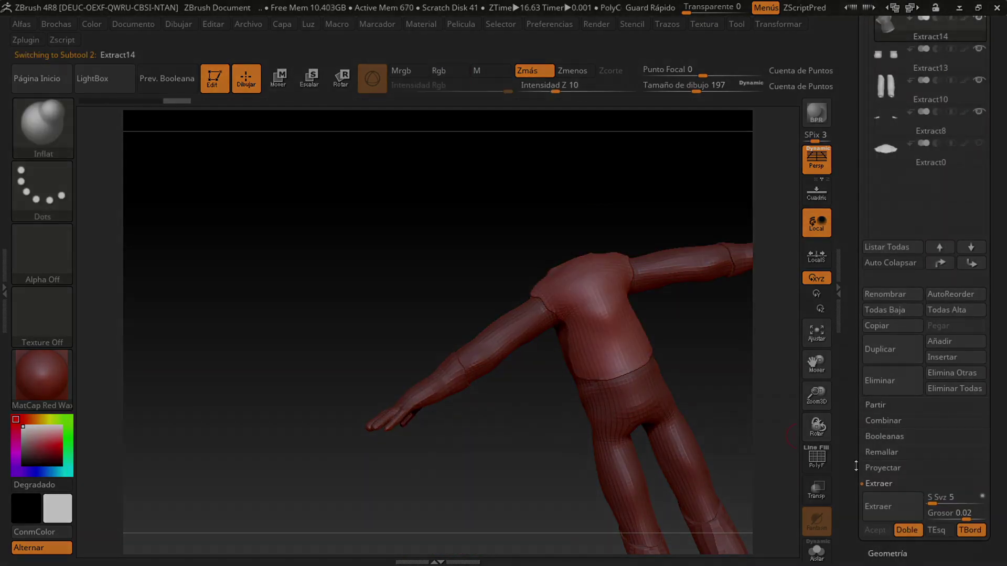